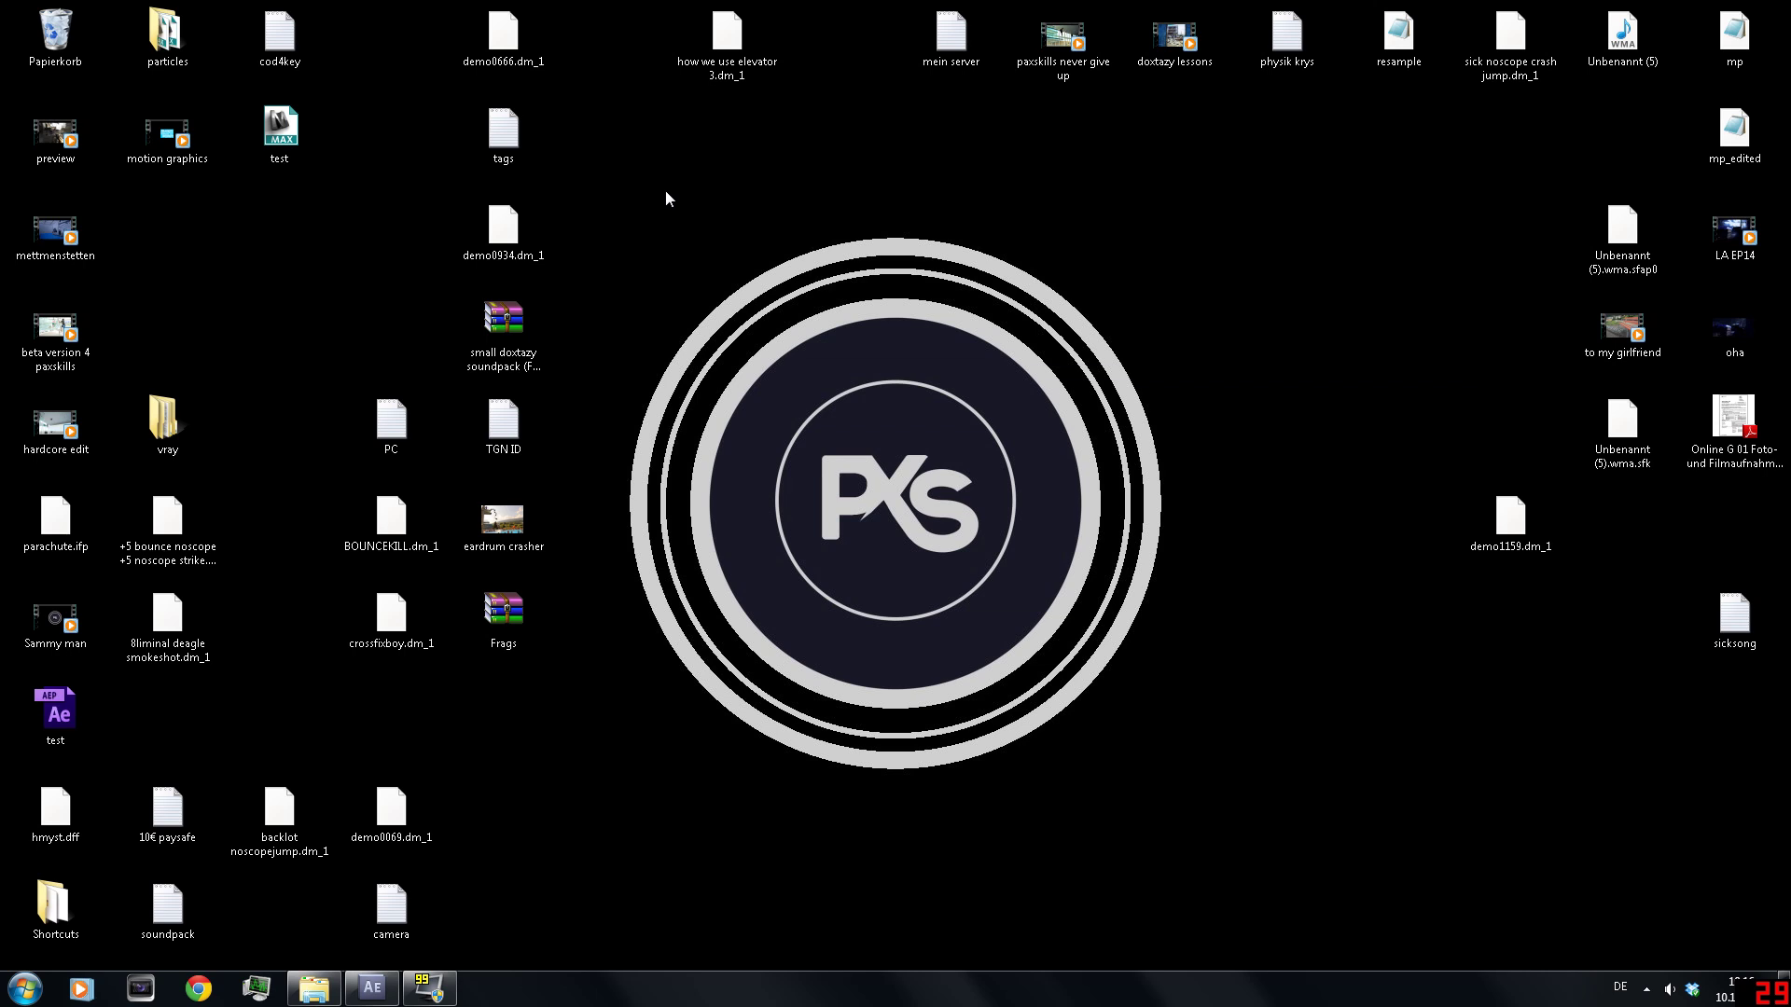
Step: Import the MVI_6306 parkour clip and build a new composition from it
left_click(372, 990)
left_click(314, 990)
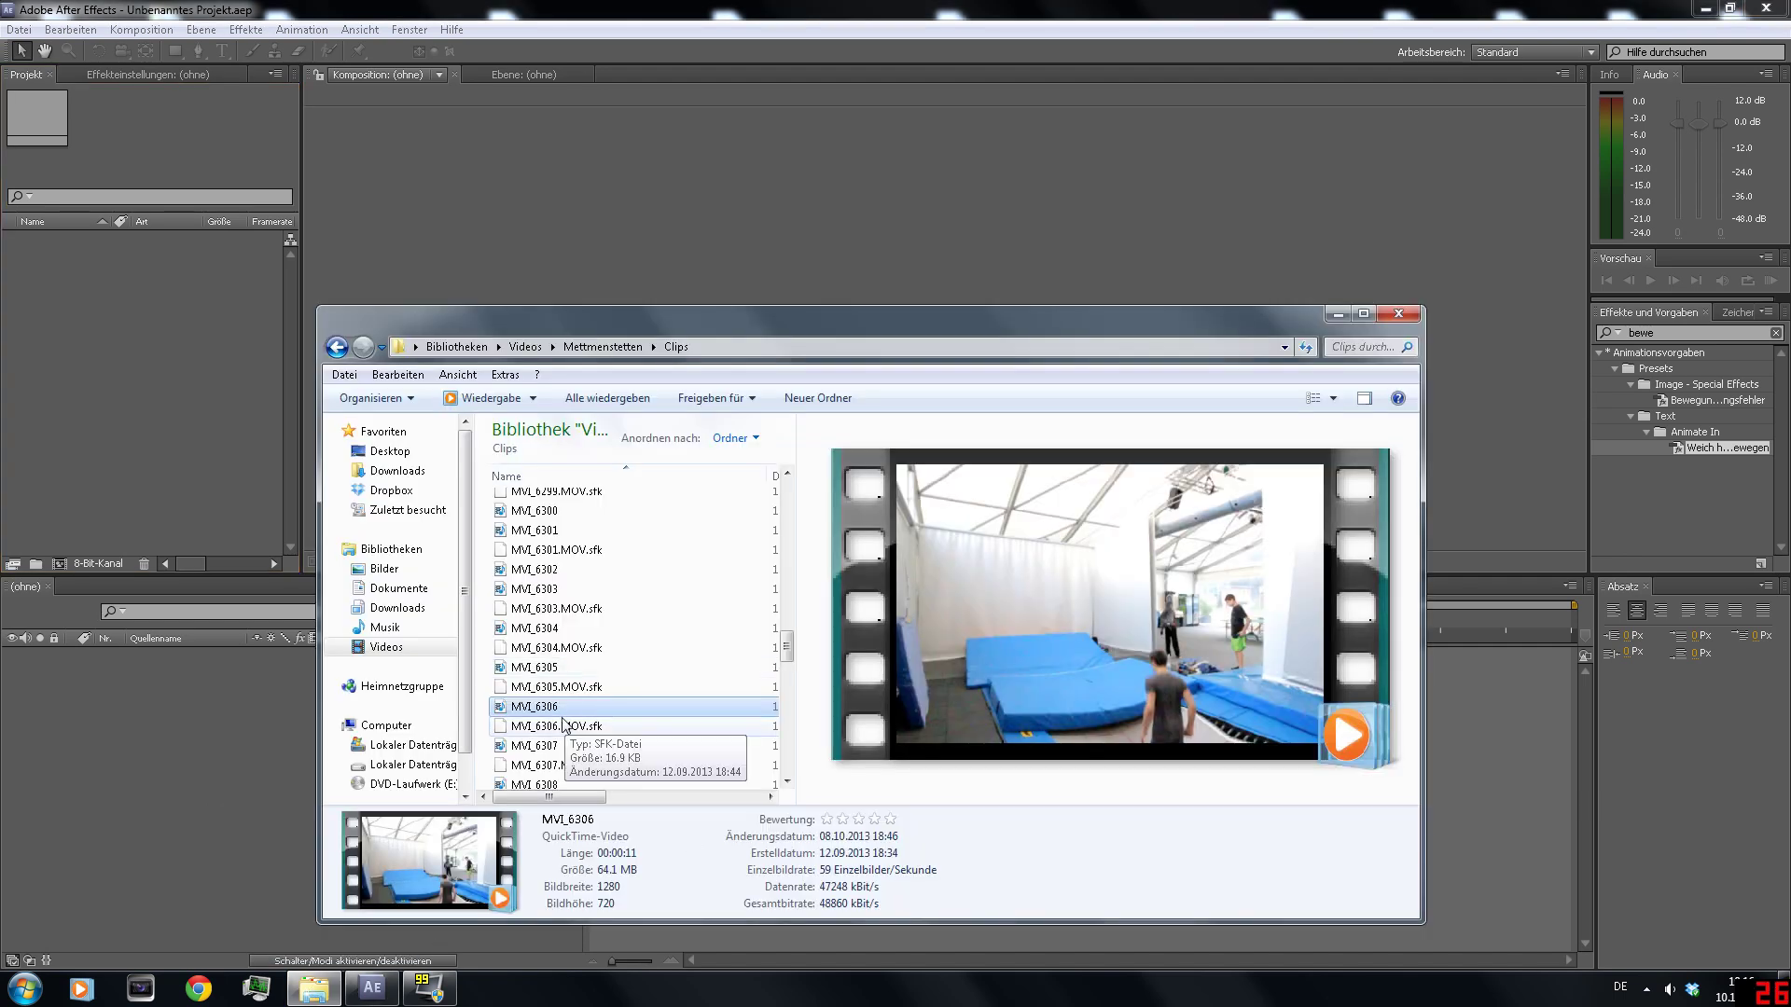
mouse_move(549, 708)
left_mouse_down()
mouse_move(414, 566)
mouse_move(111, 315)
left_mouse_up()
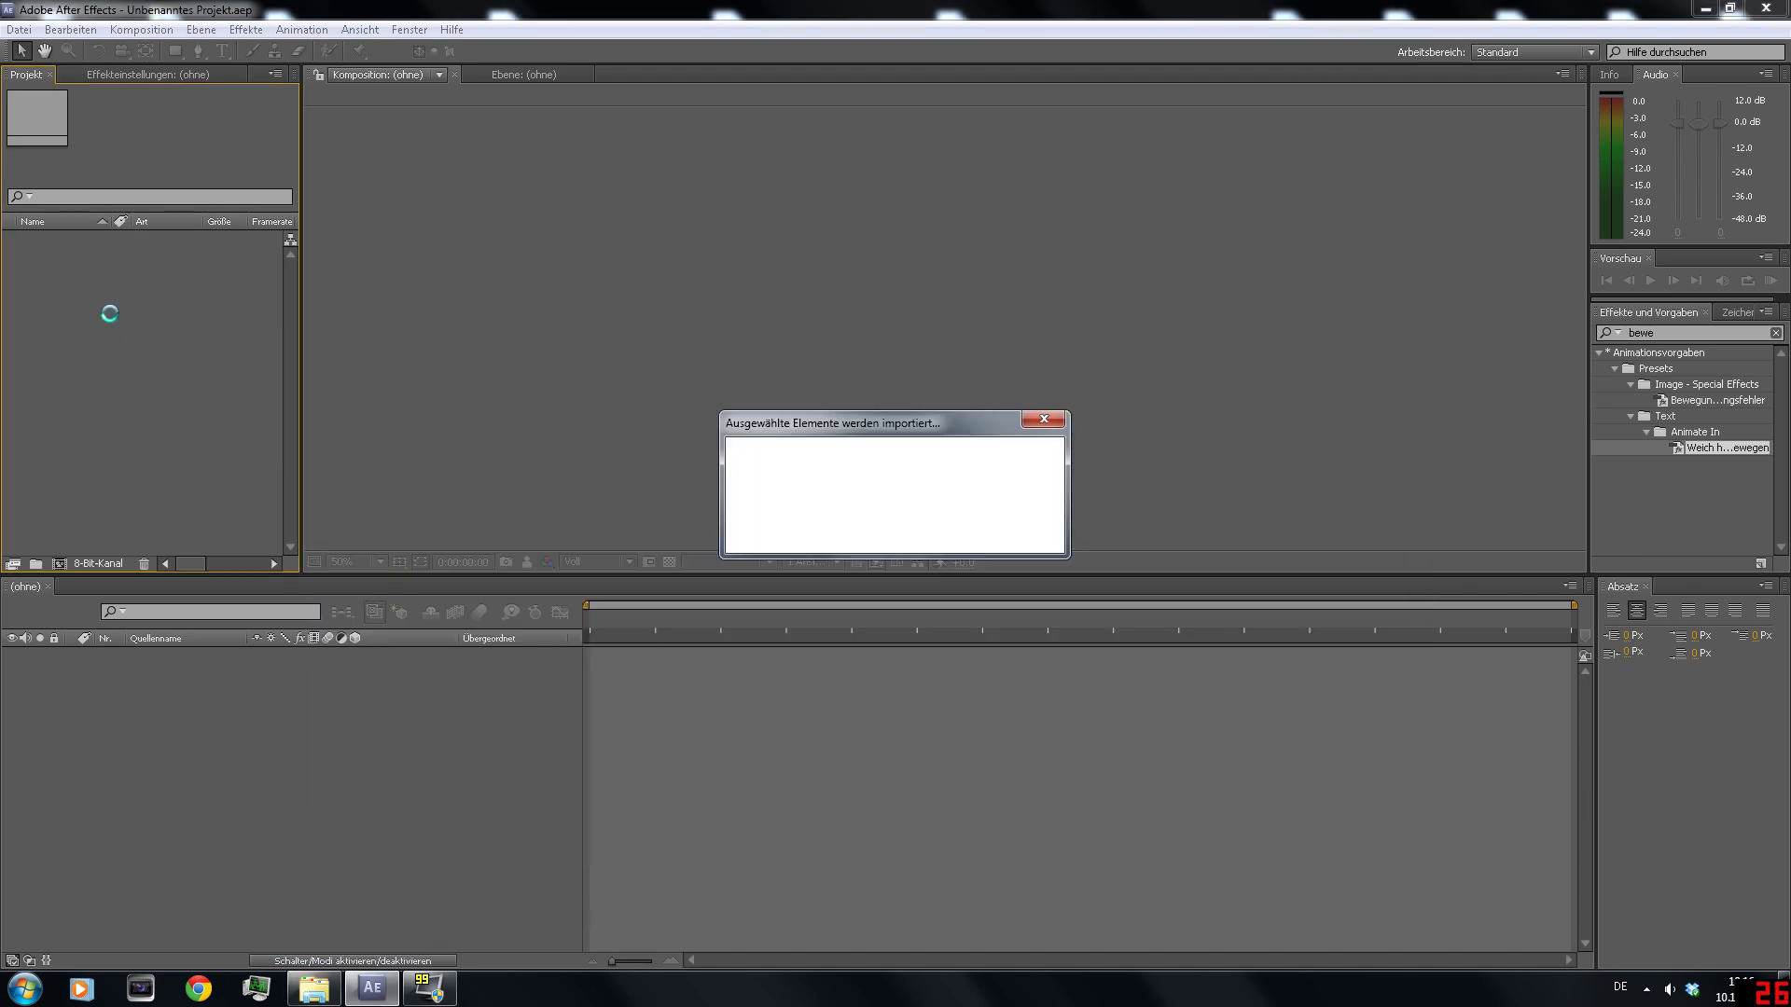
left_click_drag(53, 241, 58, 567)
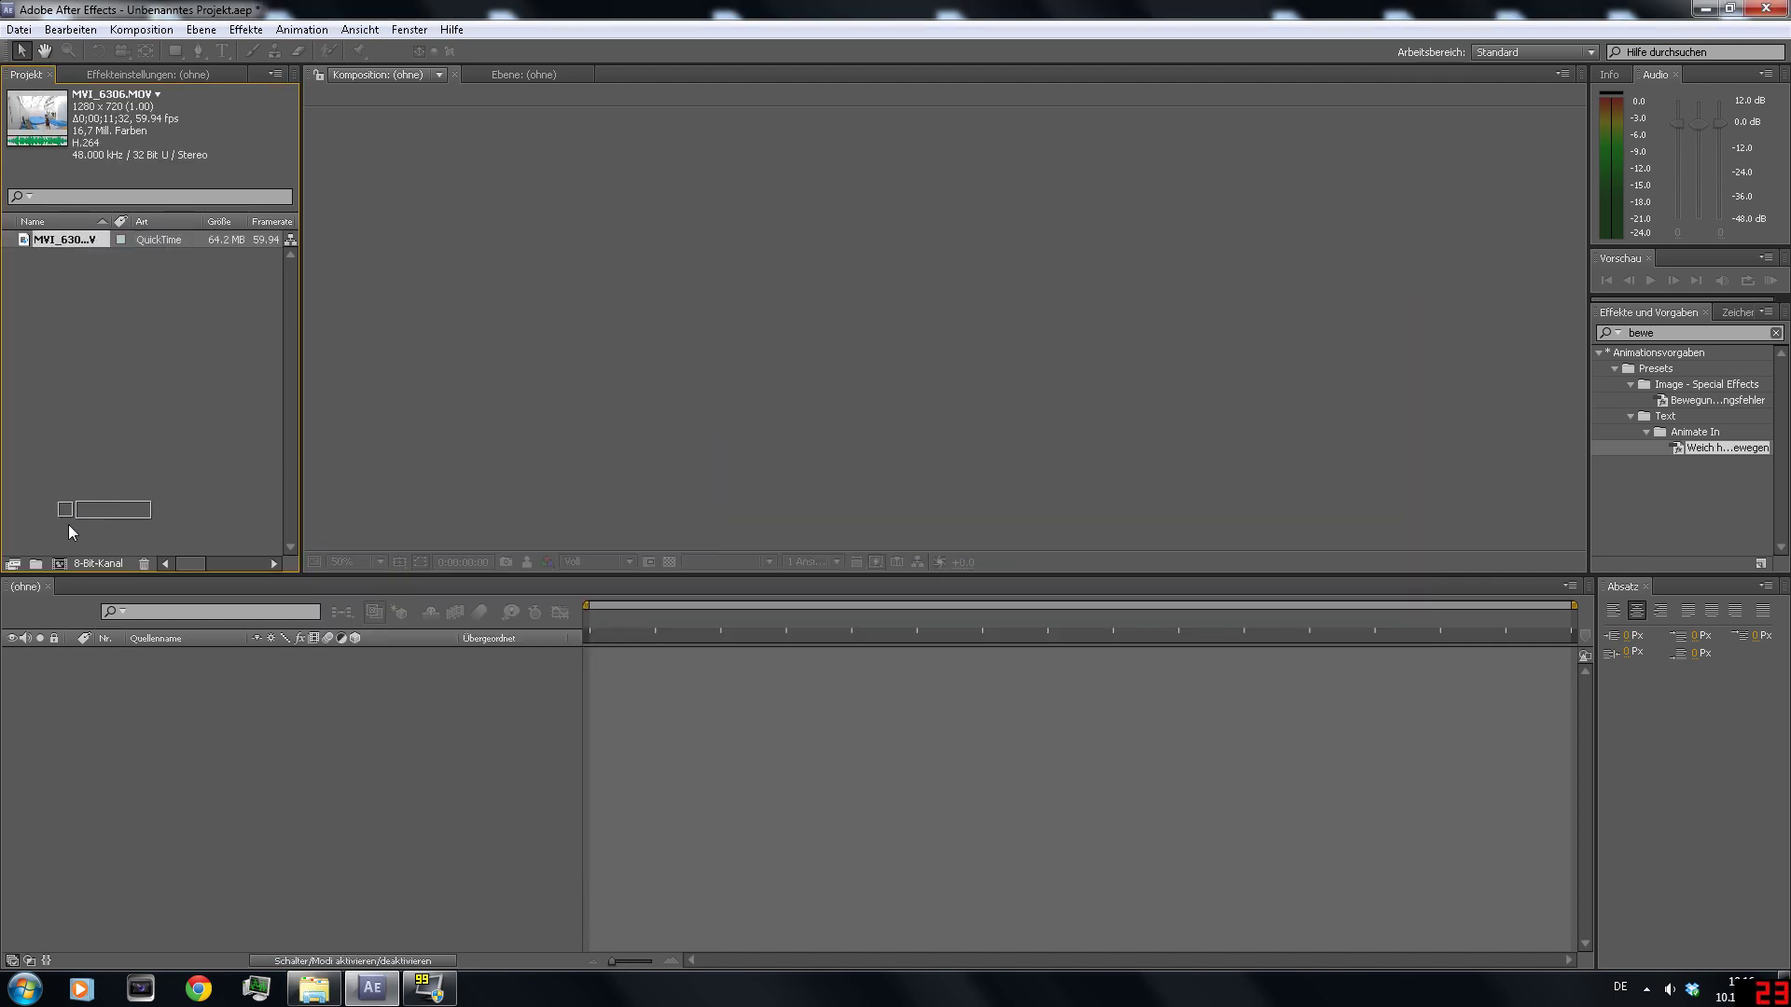
Step: Add an adjustment layer (Einstellungsebene) above the clip in the composition
right_click(268, 715)
mouse_move(435, 721)
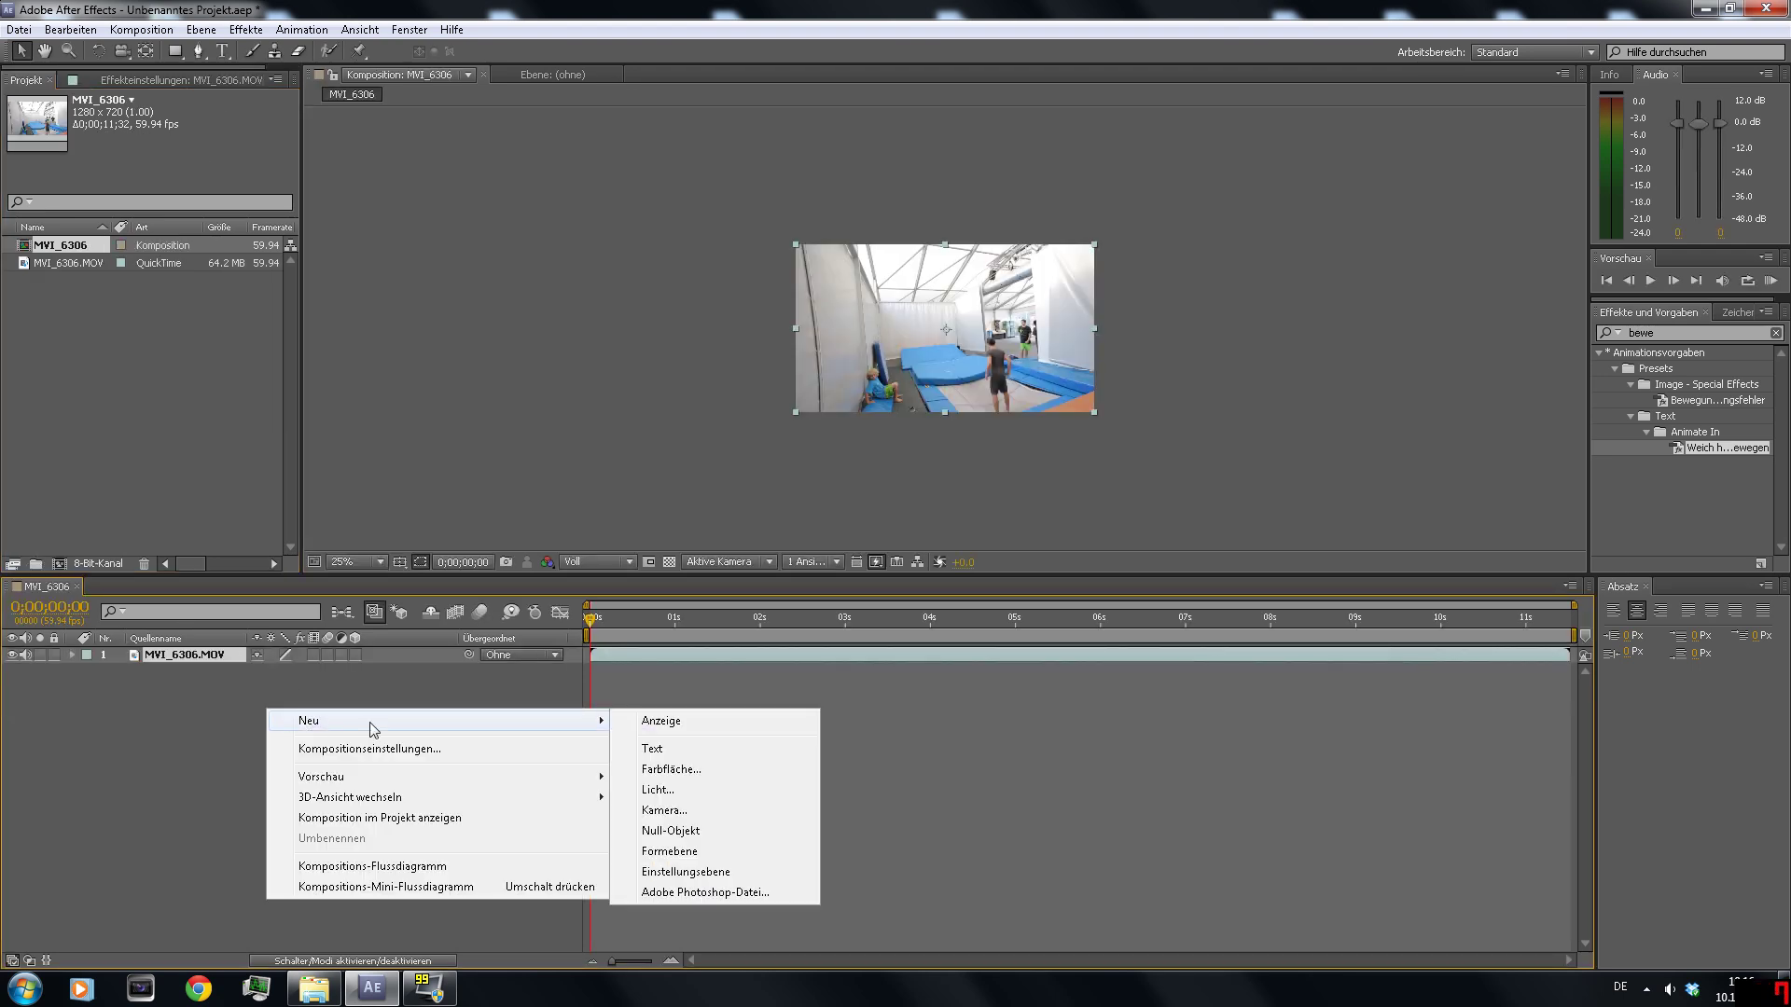
left_click(691, 874)
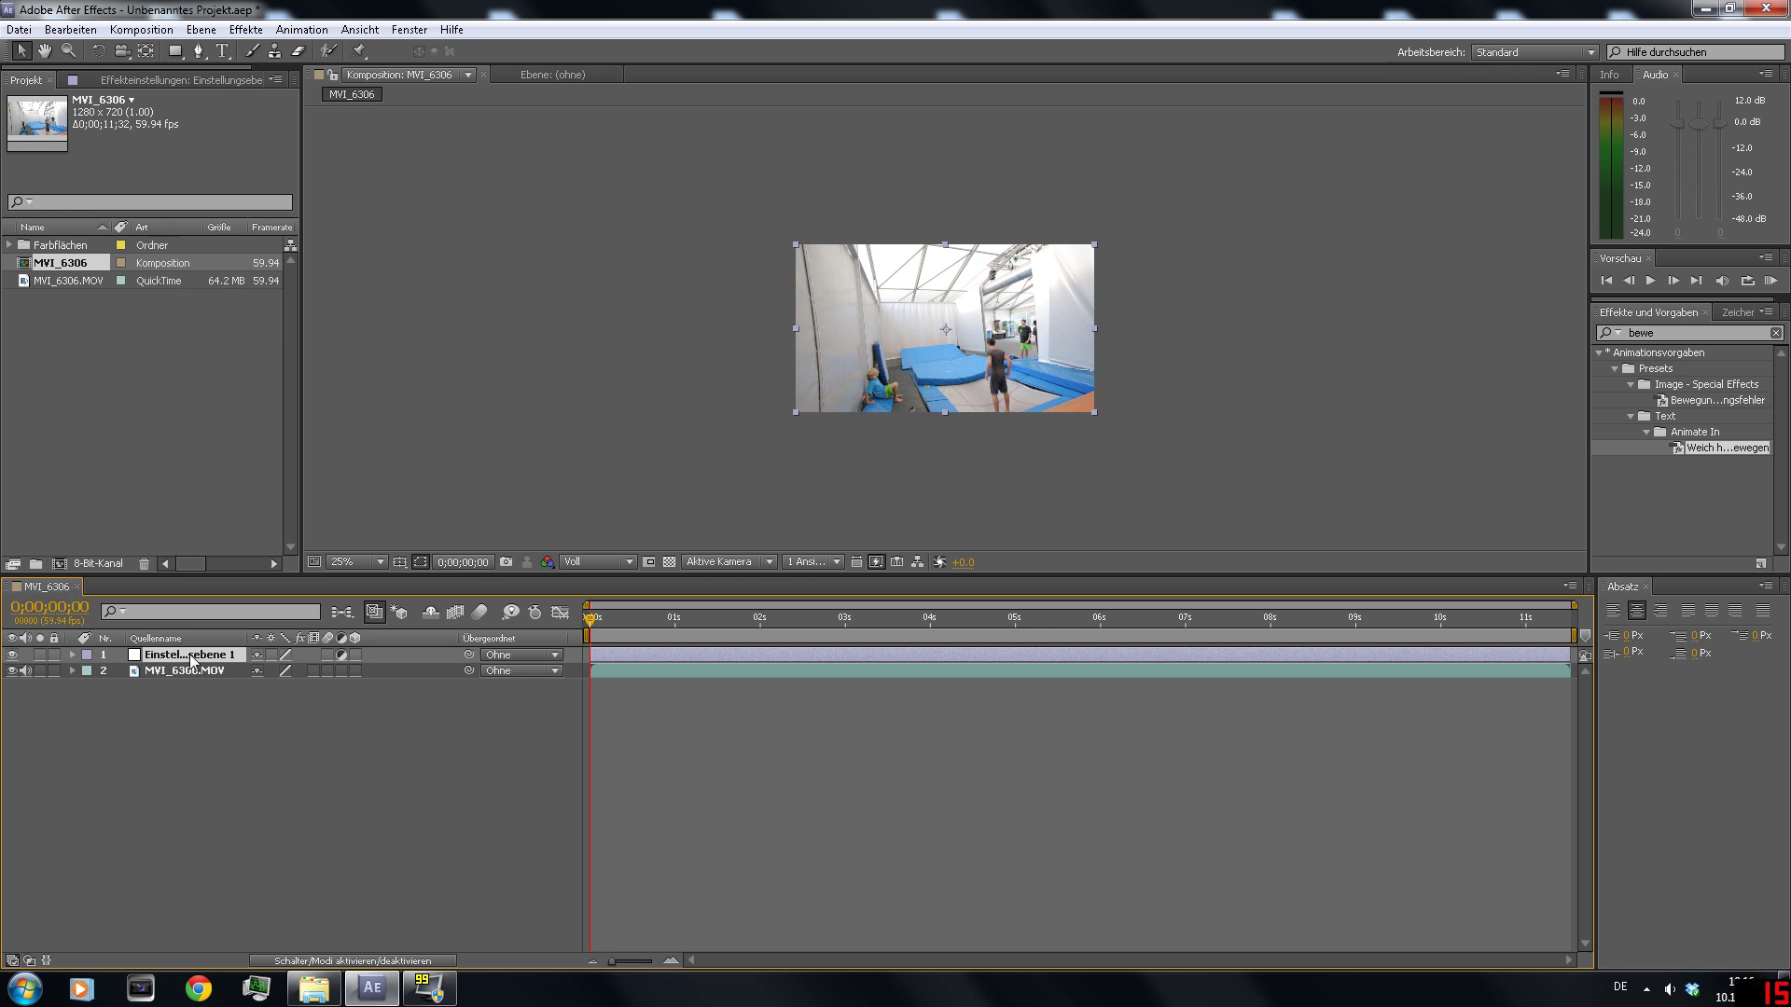
left_click(247, 32)
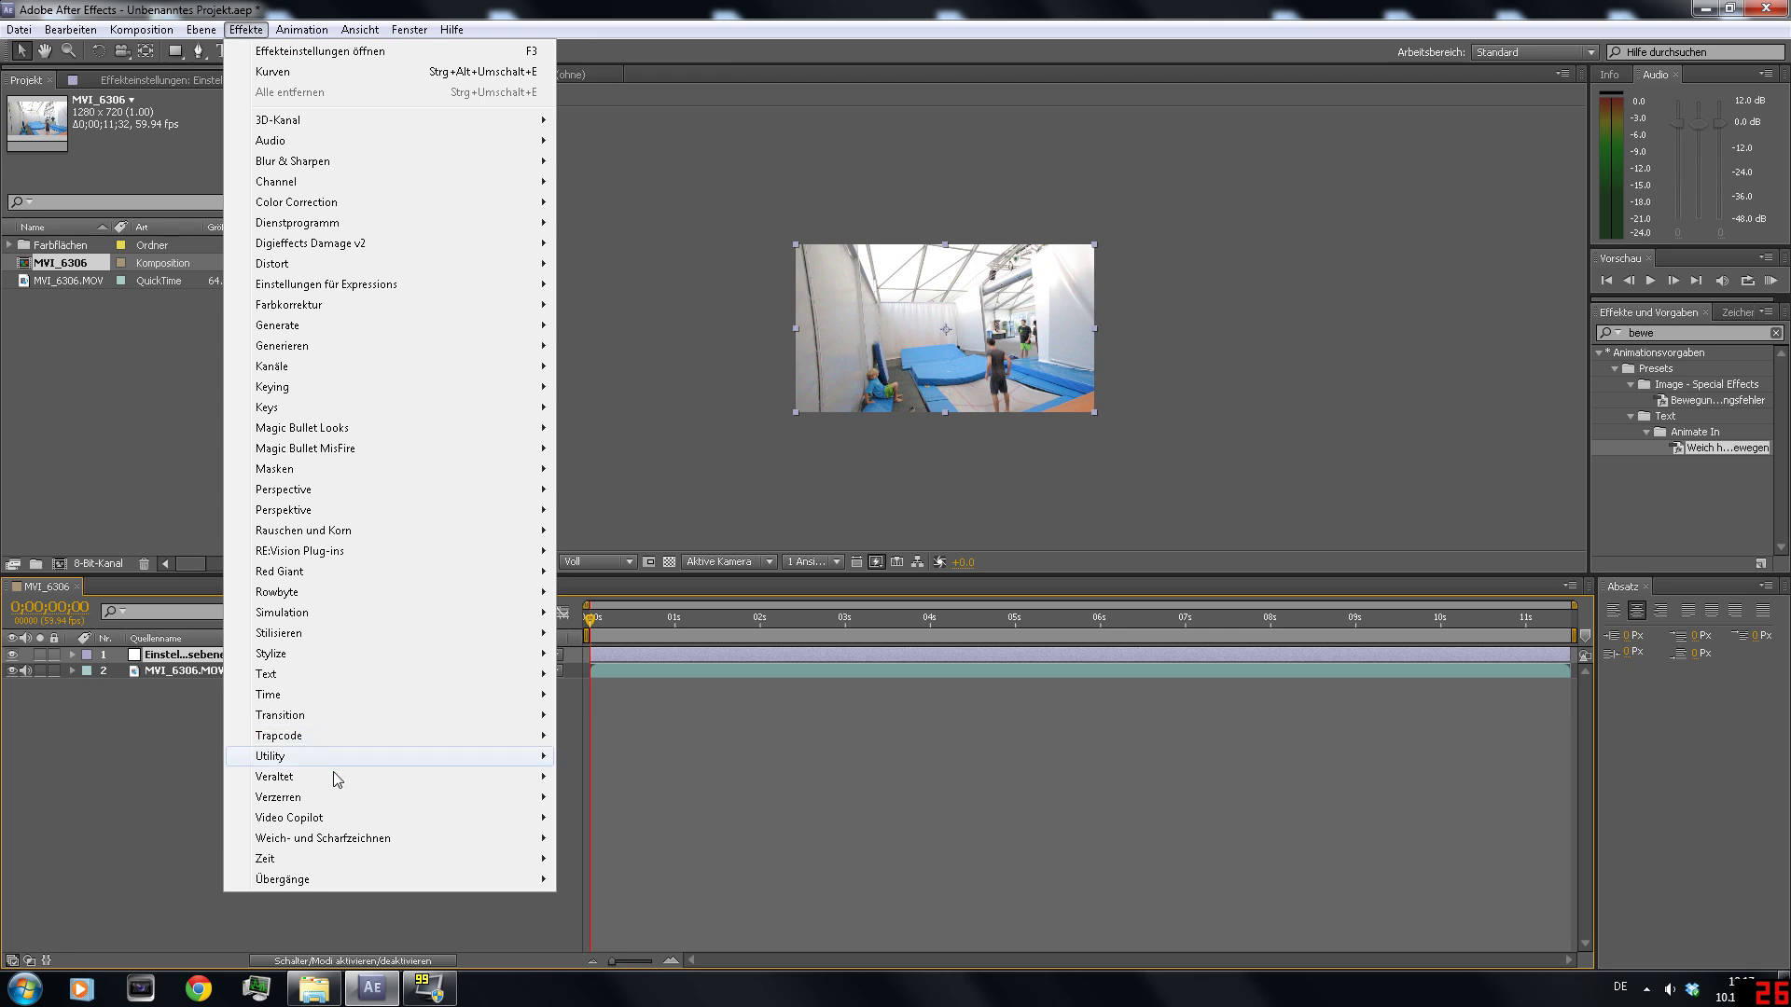
Step: Add Twitch to the adjustment layer and set its Slide RGB Split to 20
mouse_move(290, 817)
left_click(601, 838)
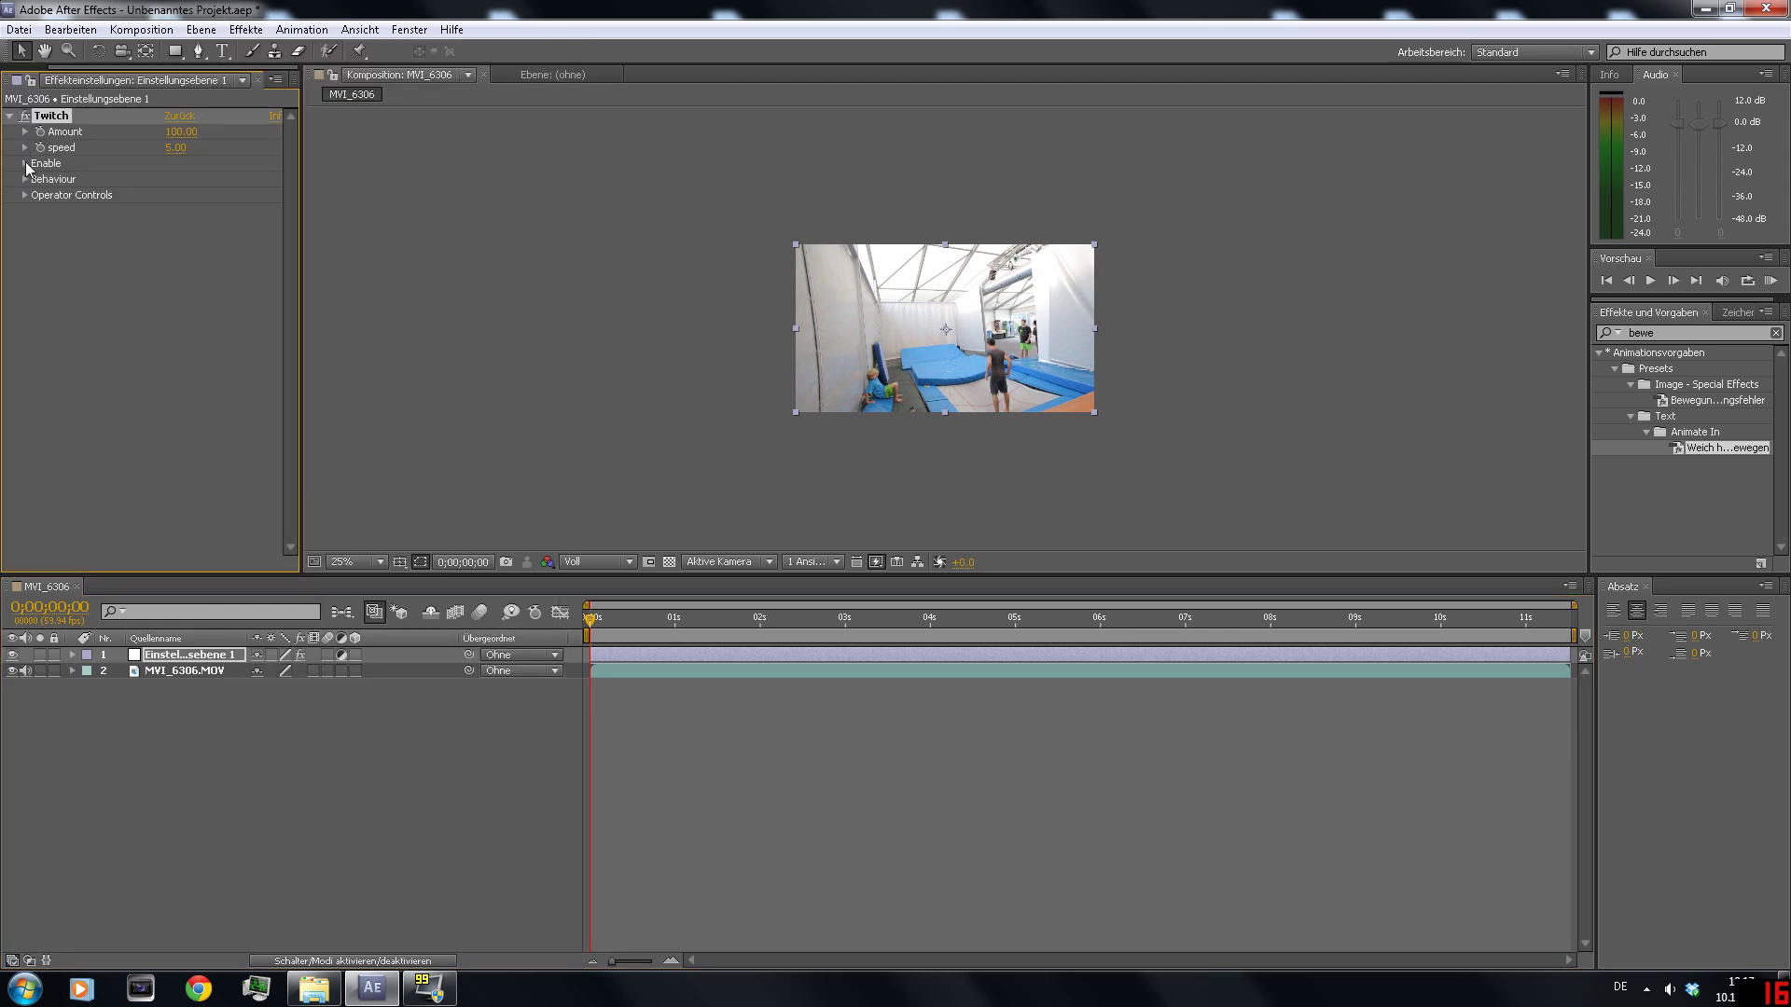
left_click(23, 164)
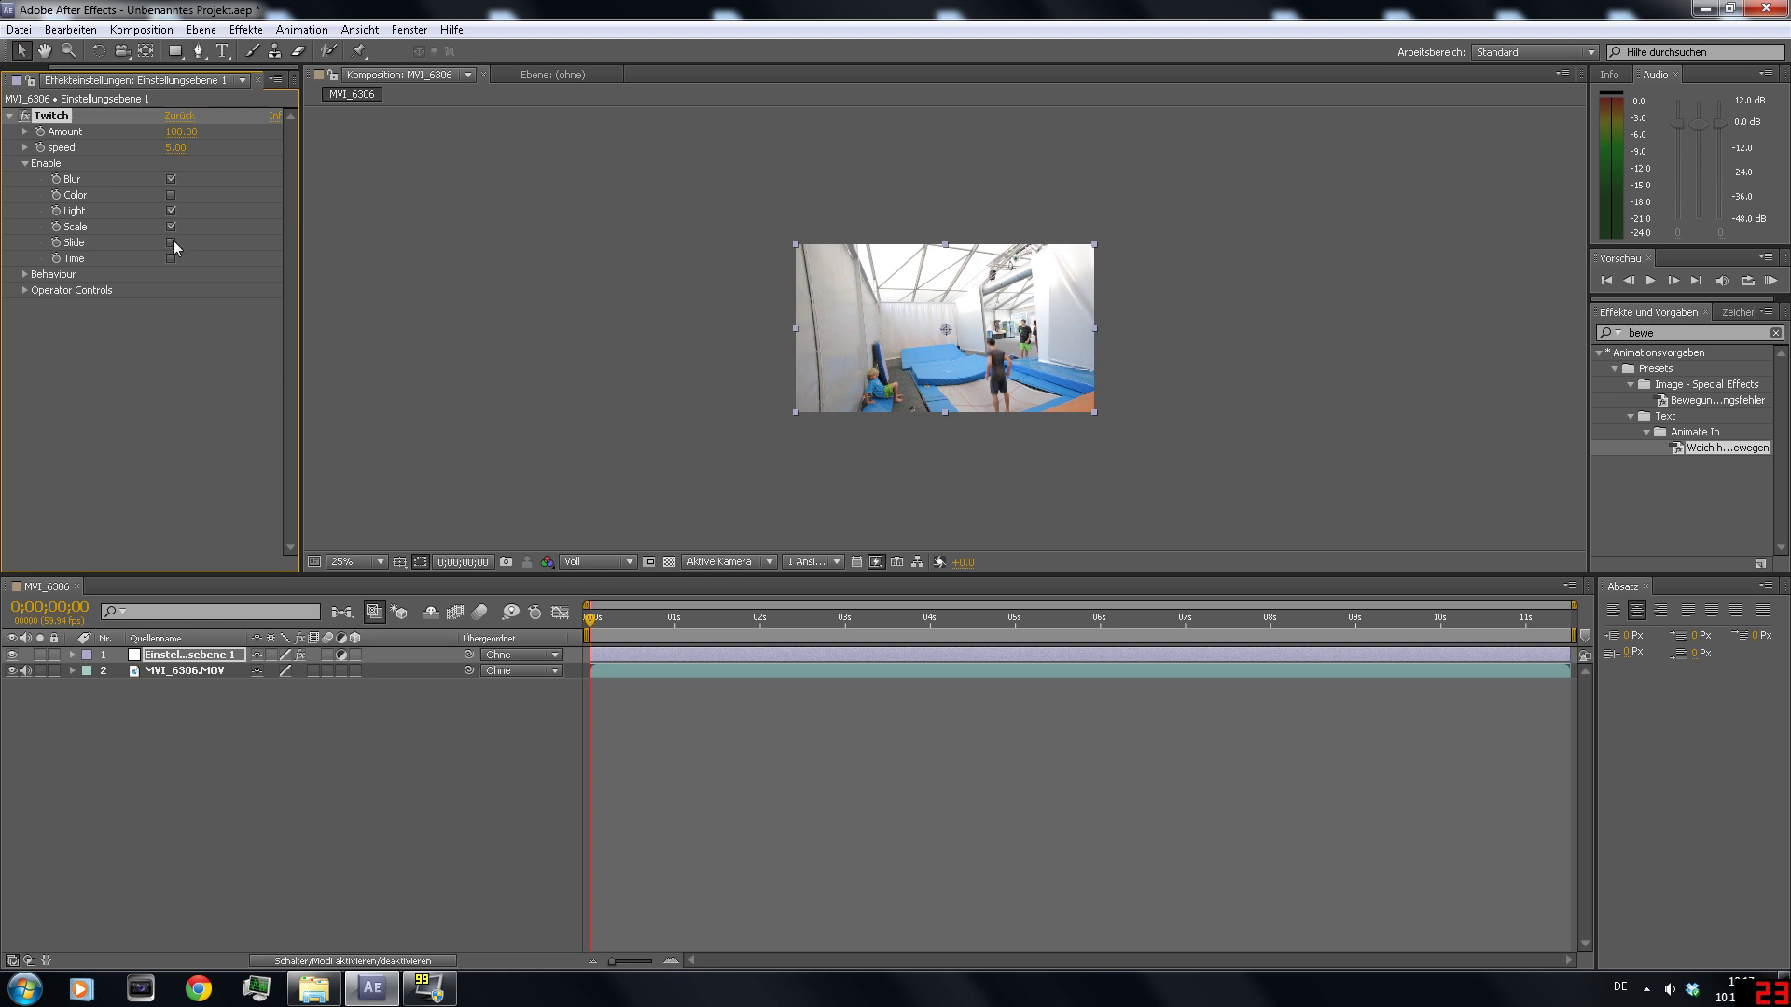
left_click(26, 290)
left_click(40, 368)
left_click(175, 465)
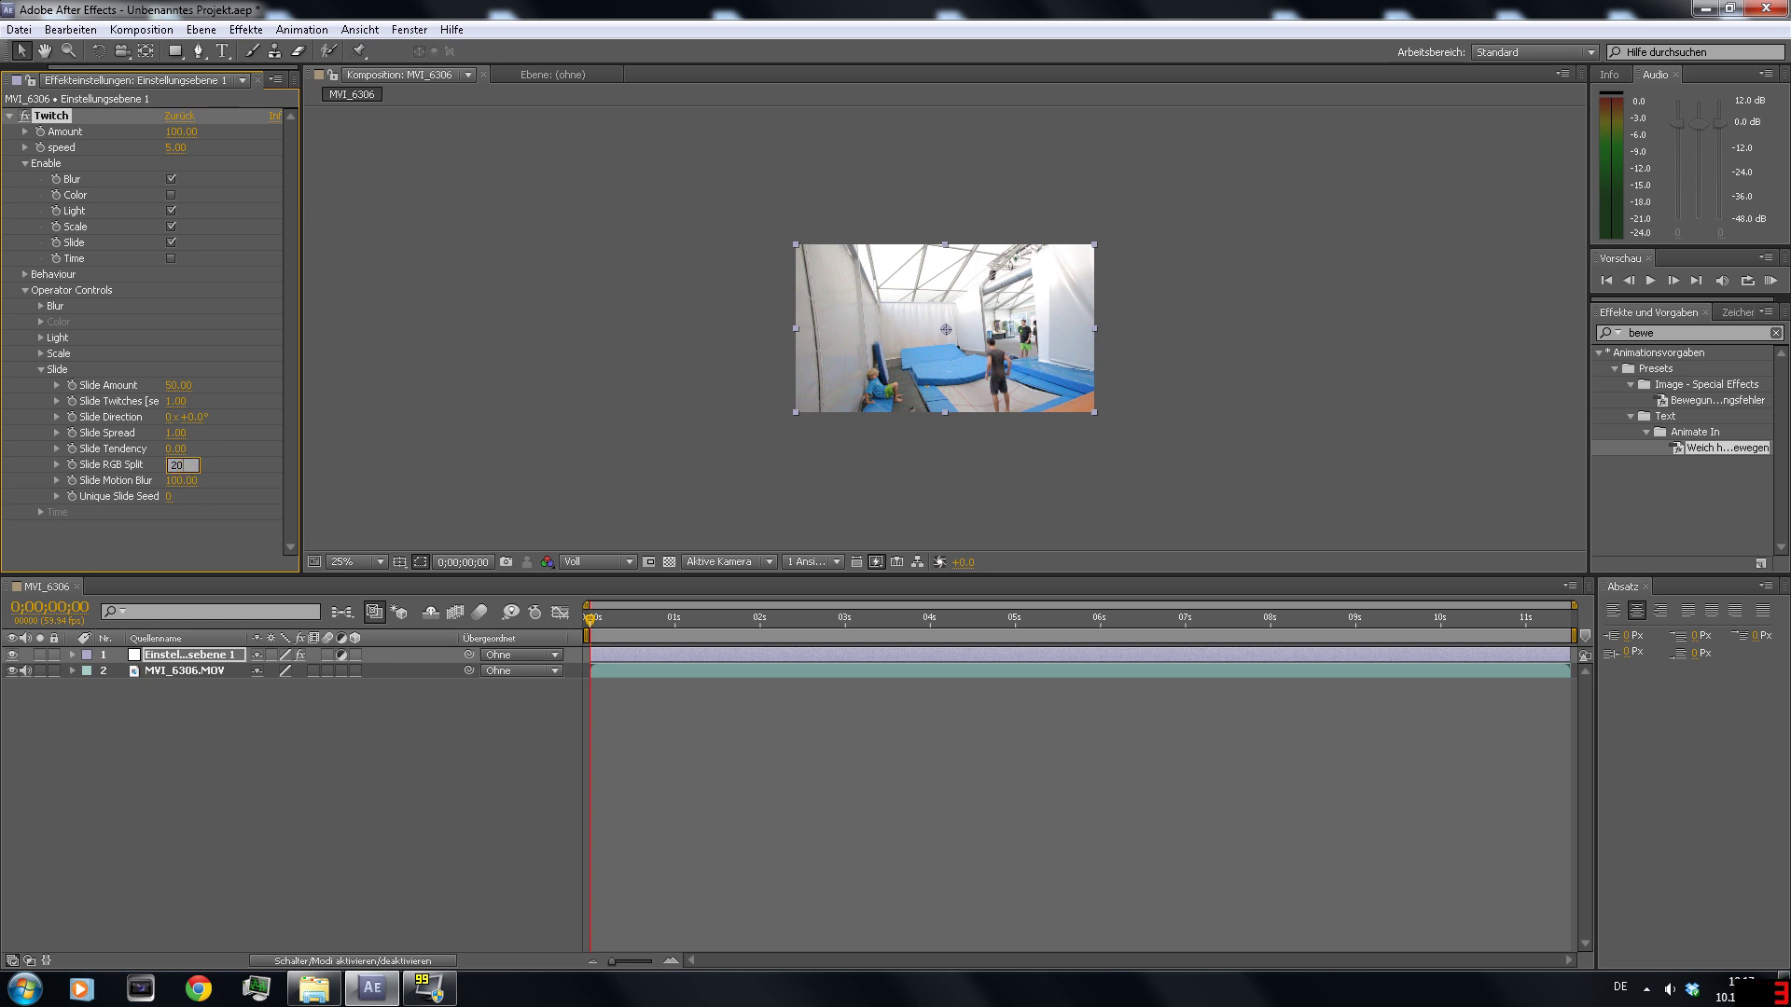
key("Return")
Step: Reveal Twitch in the timeline, setting its speed to 20 and Amount to 0
left_click_drag(593, 625, 581, 632)
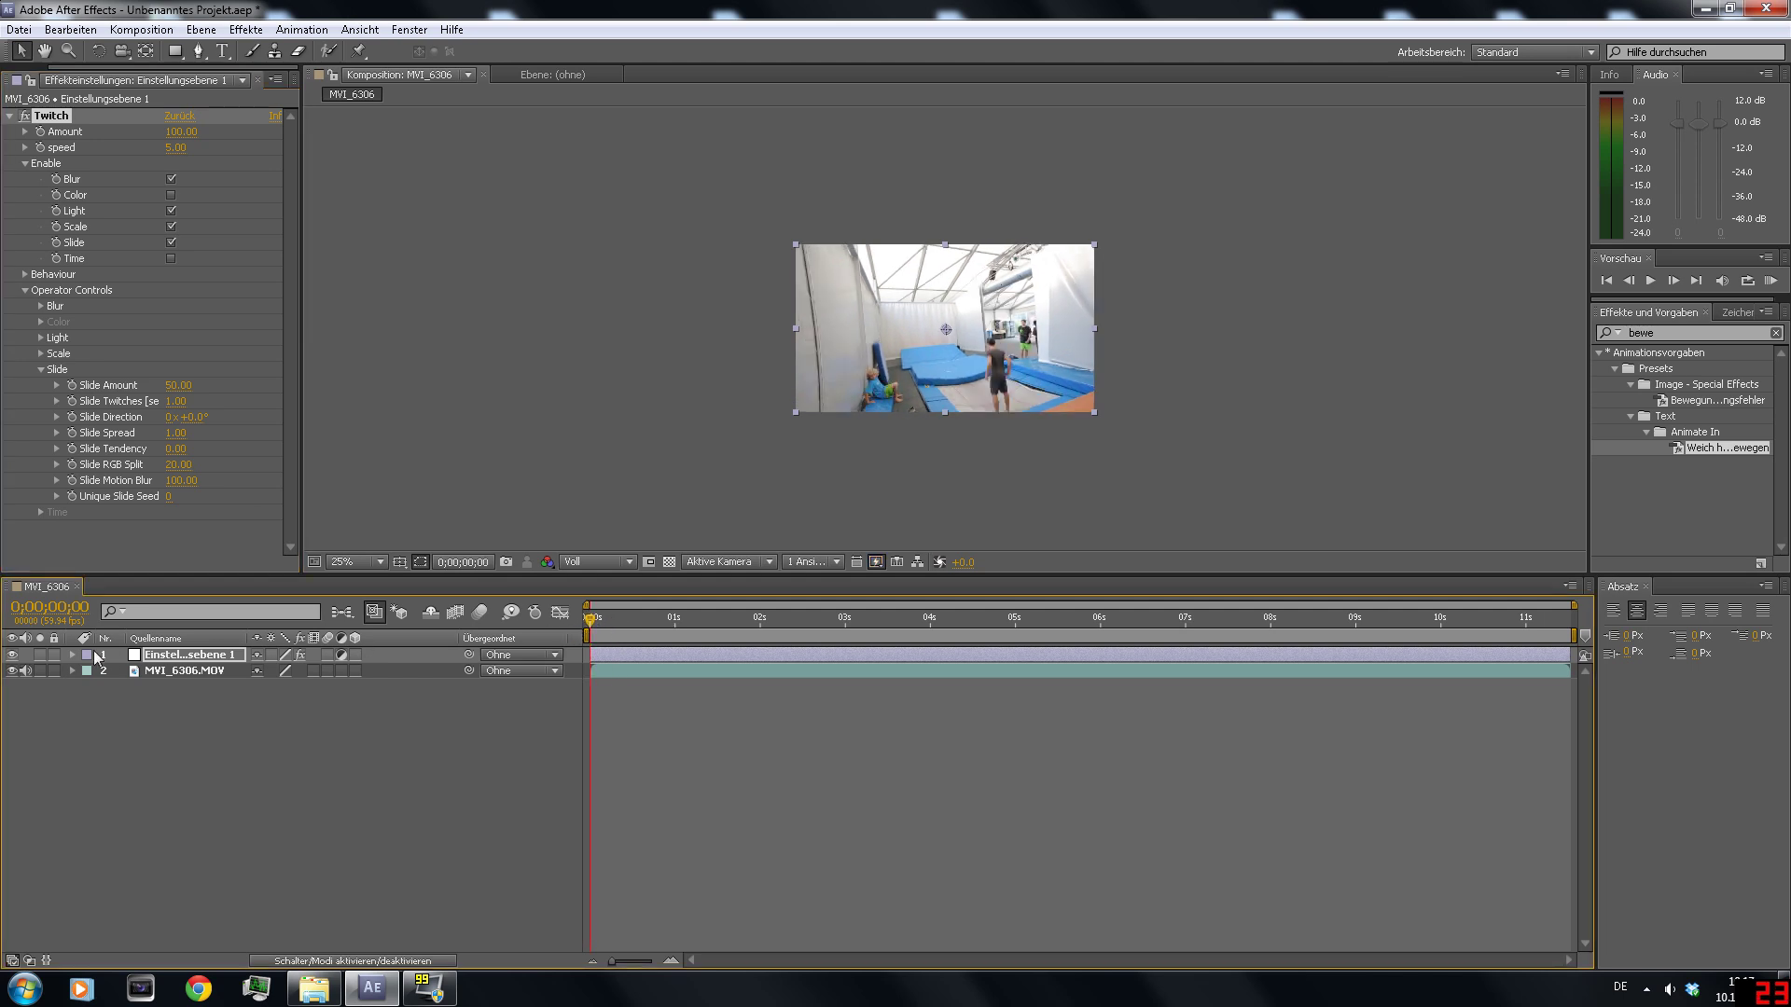
left_click(73, 658)
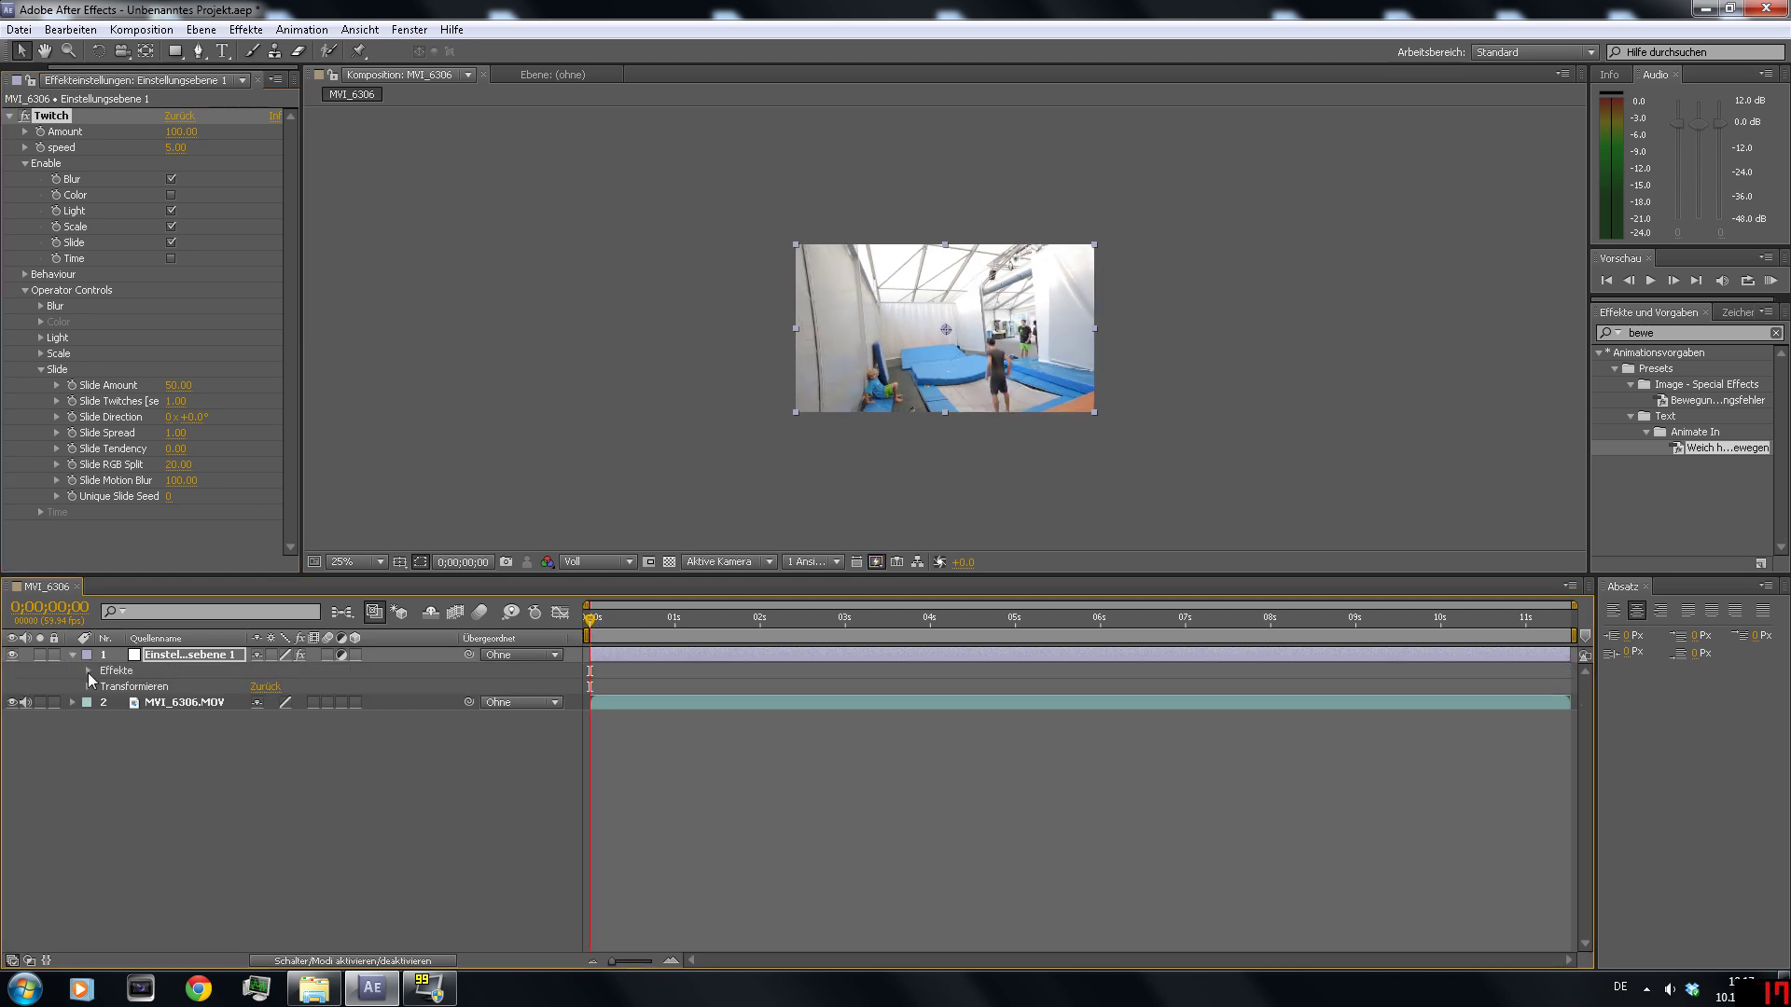
left_click(90, 673)
left_click(104, 687)
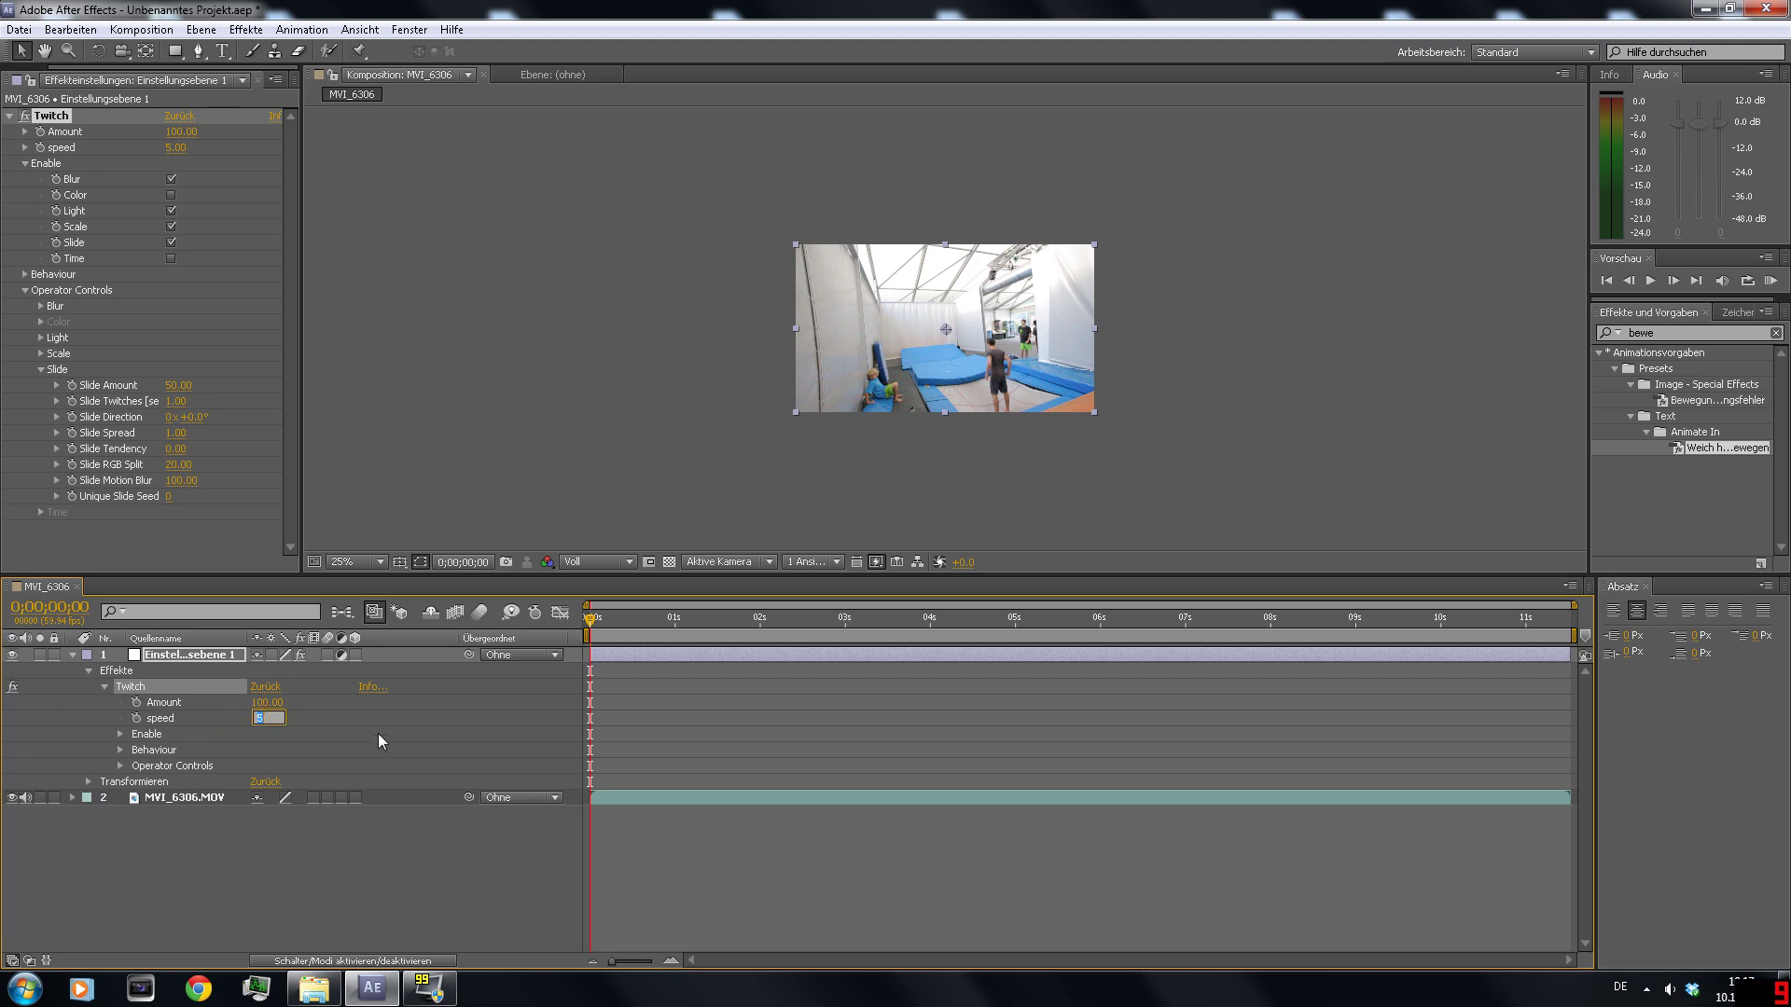
type("20")
key("Return")
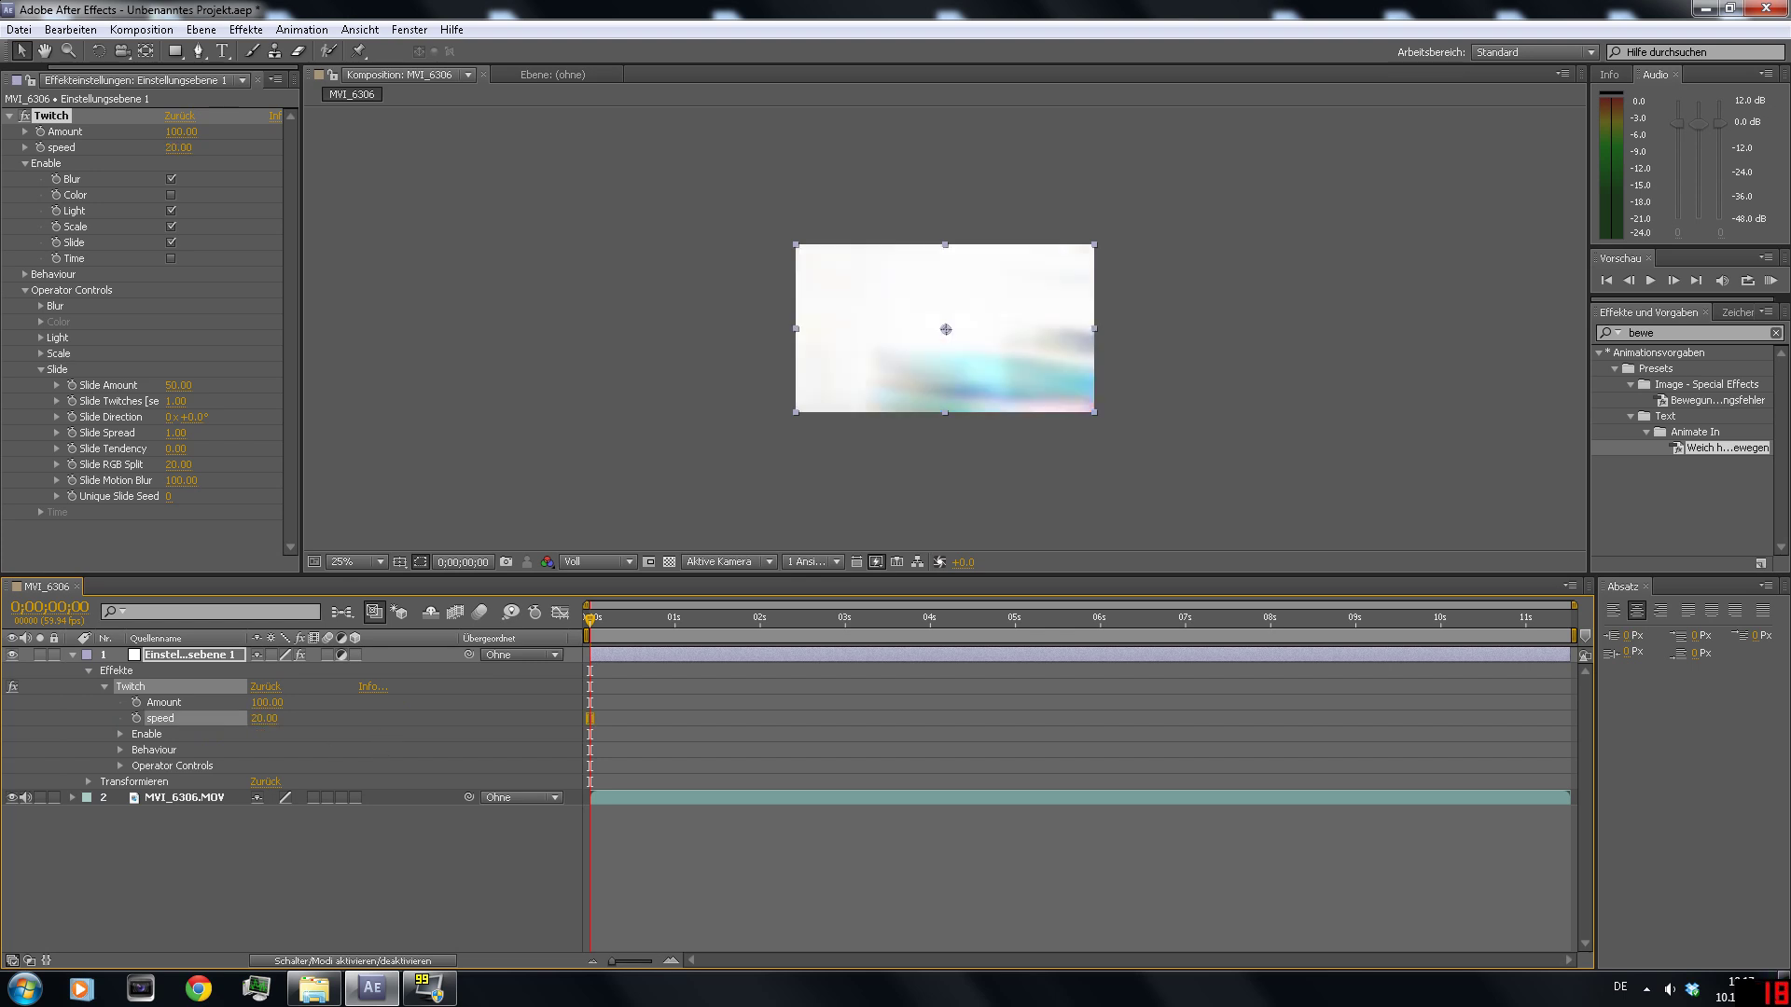
key("Tab")
type("0")
key("Return")
Step: Keyframe Twitch Amount near 6.6 seconds and raise it to 20 at the peak frame
left_click(1022, 620)
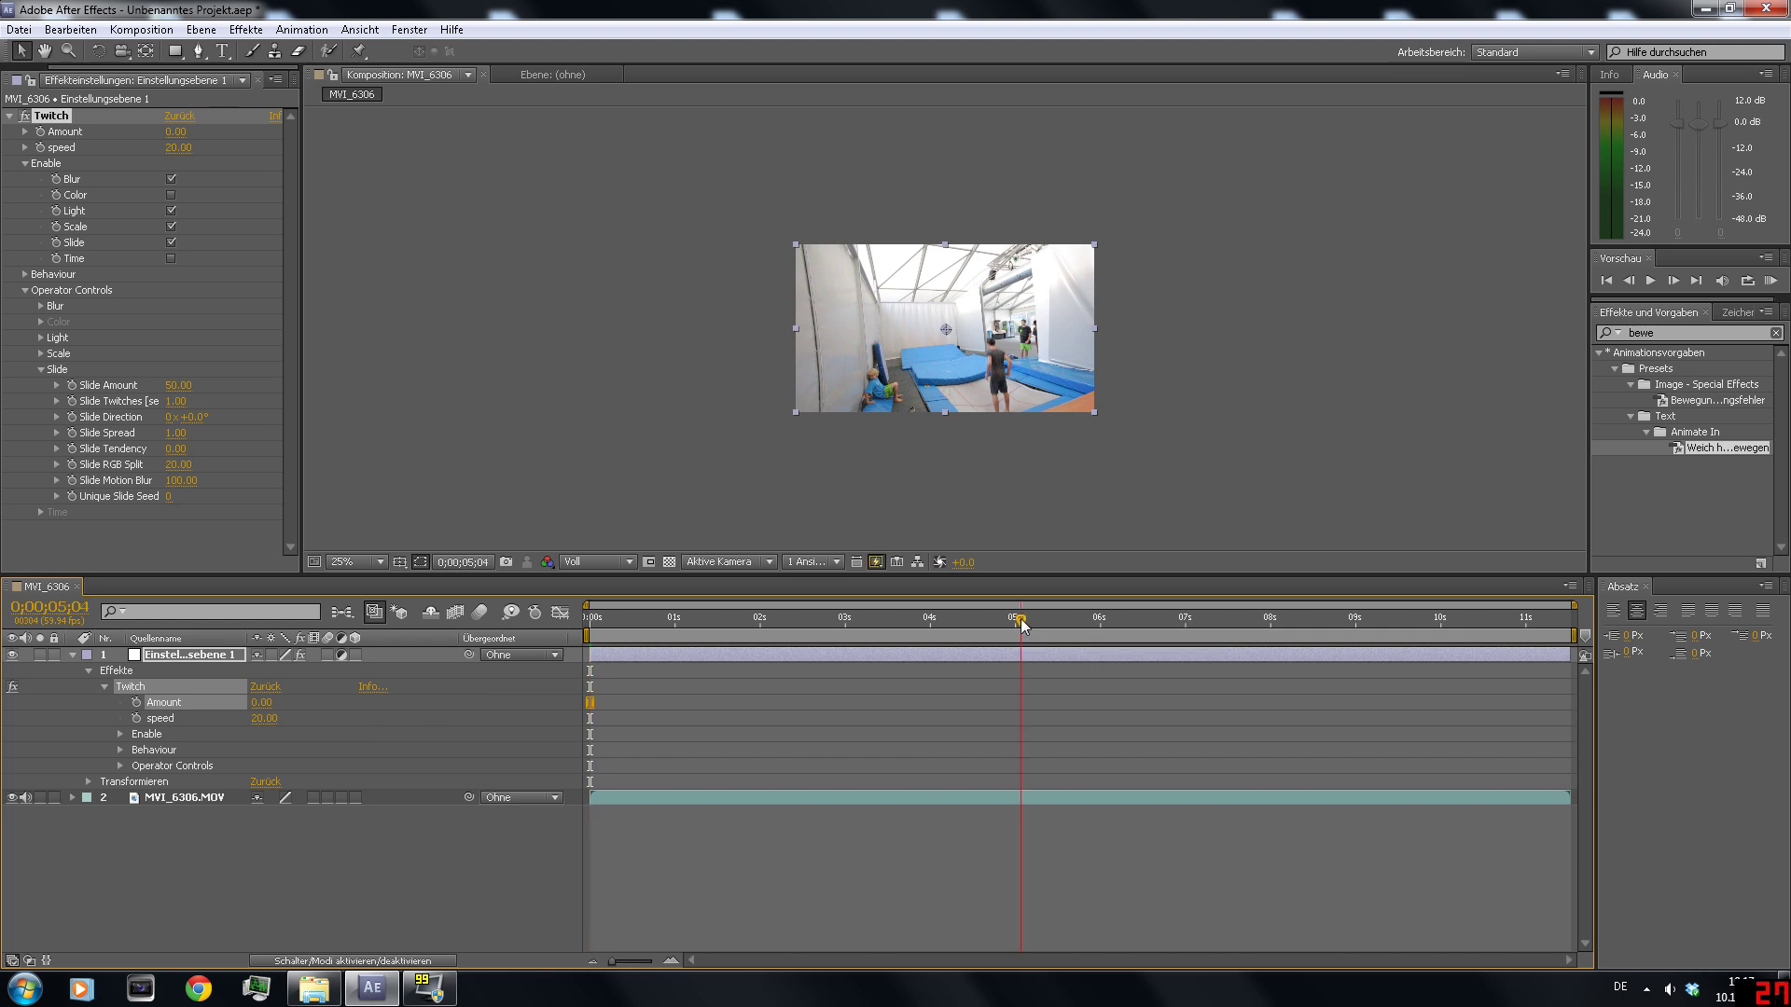
left_click_drag(1021, 618, 1156, 622)
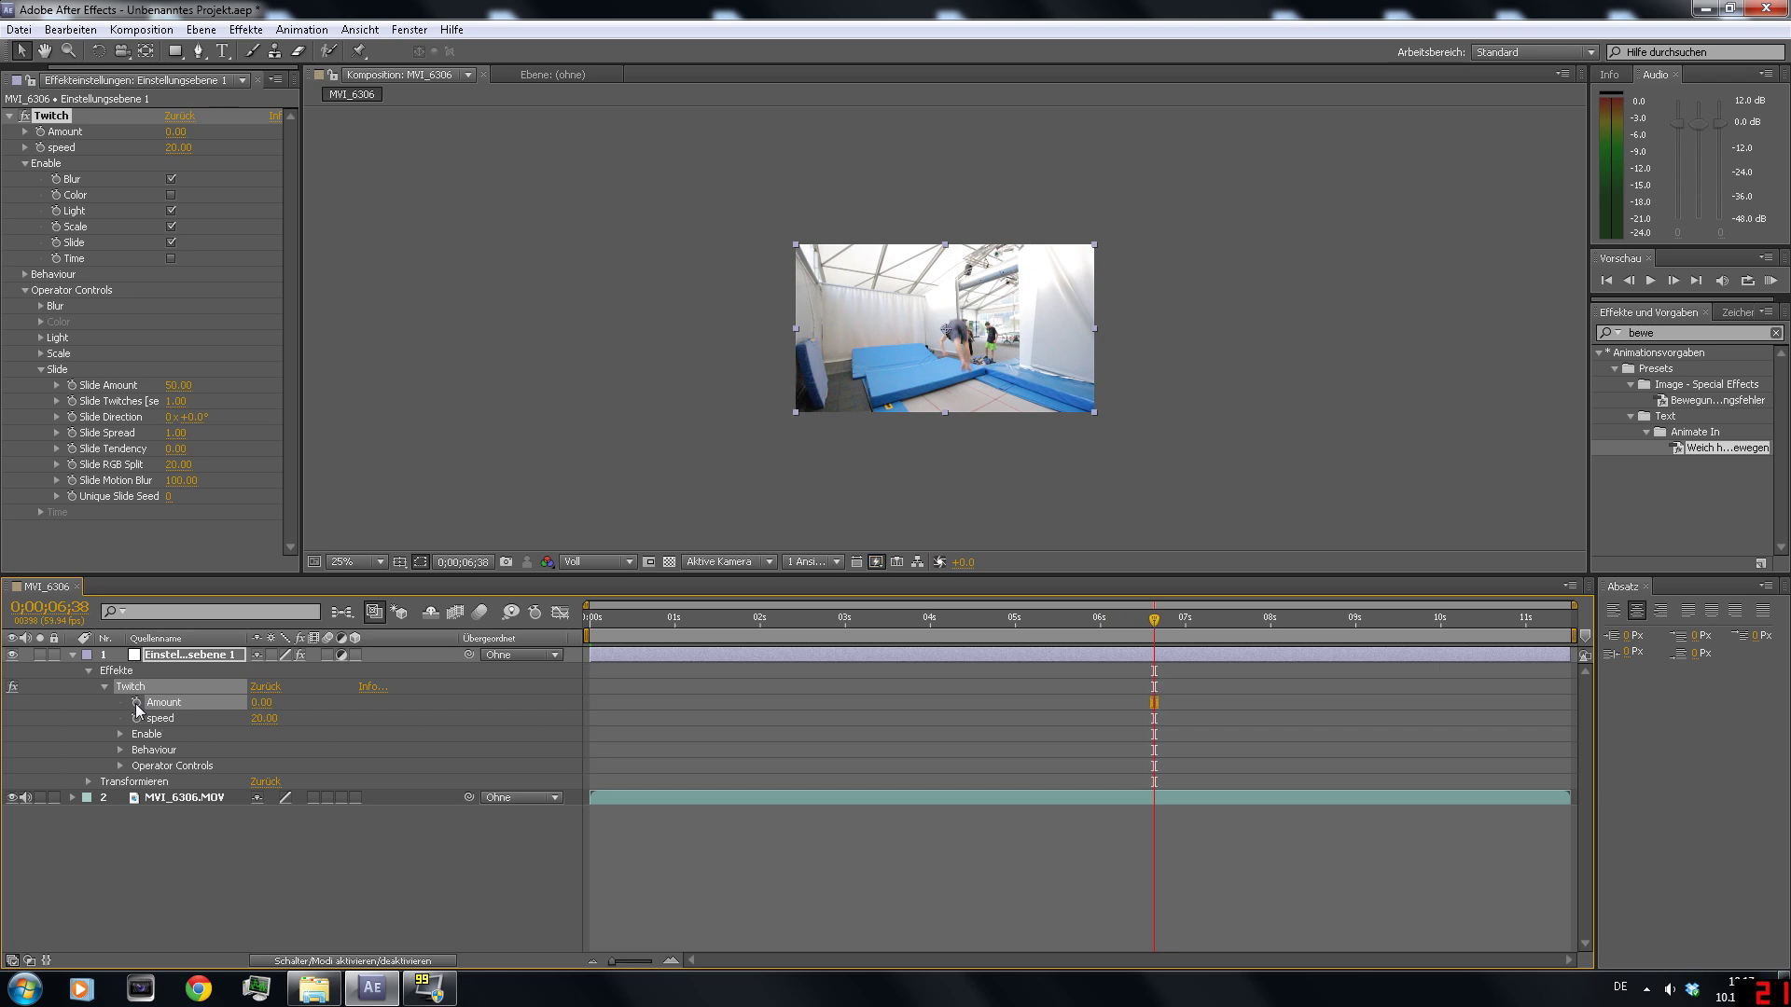
left_click(136, 704)
left_click_drag(620, 961, 659, 964)
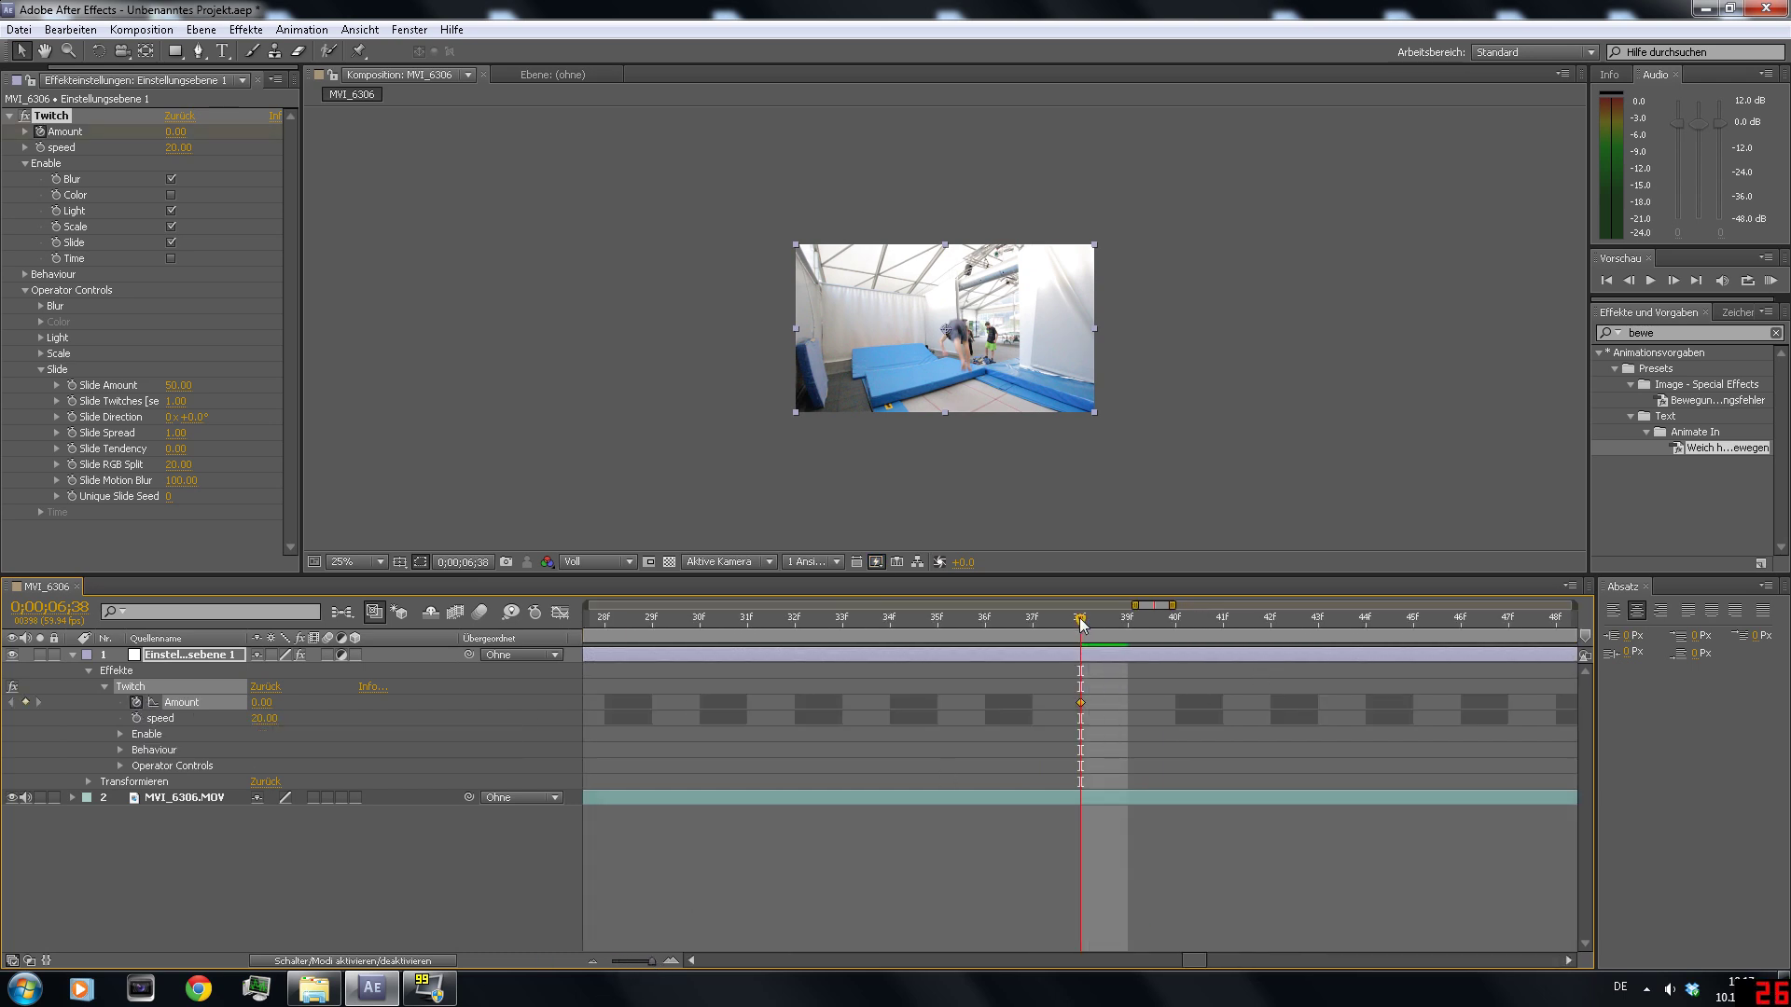
left_click_drag(1082, 624, 1128, 624)
left_click(266, 703)
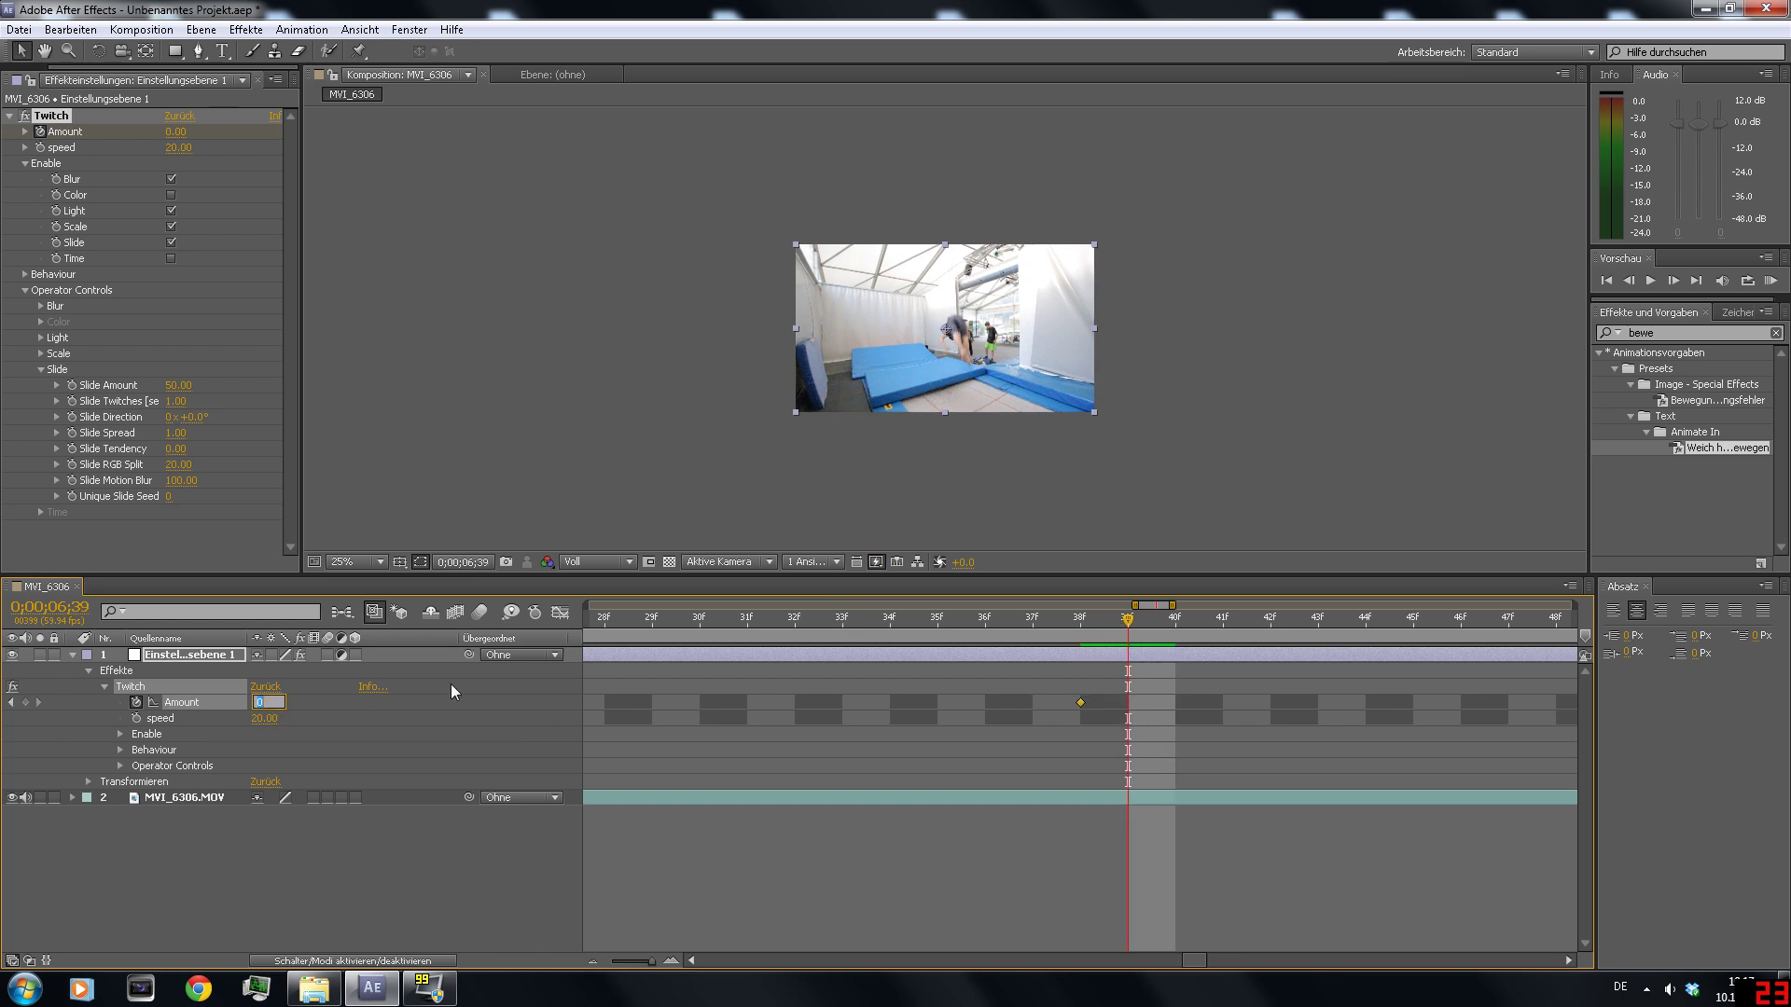
type("20")
key("Return")
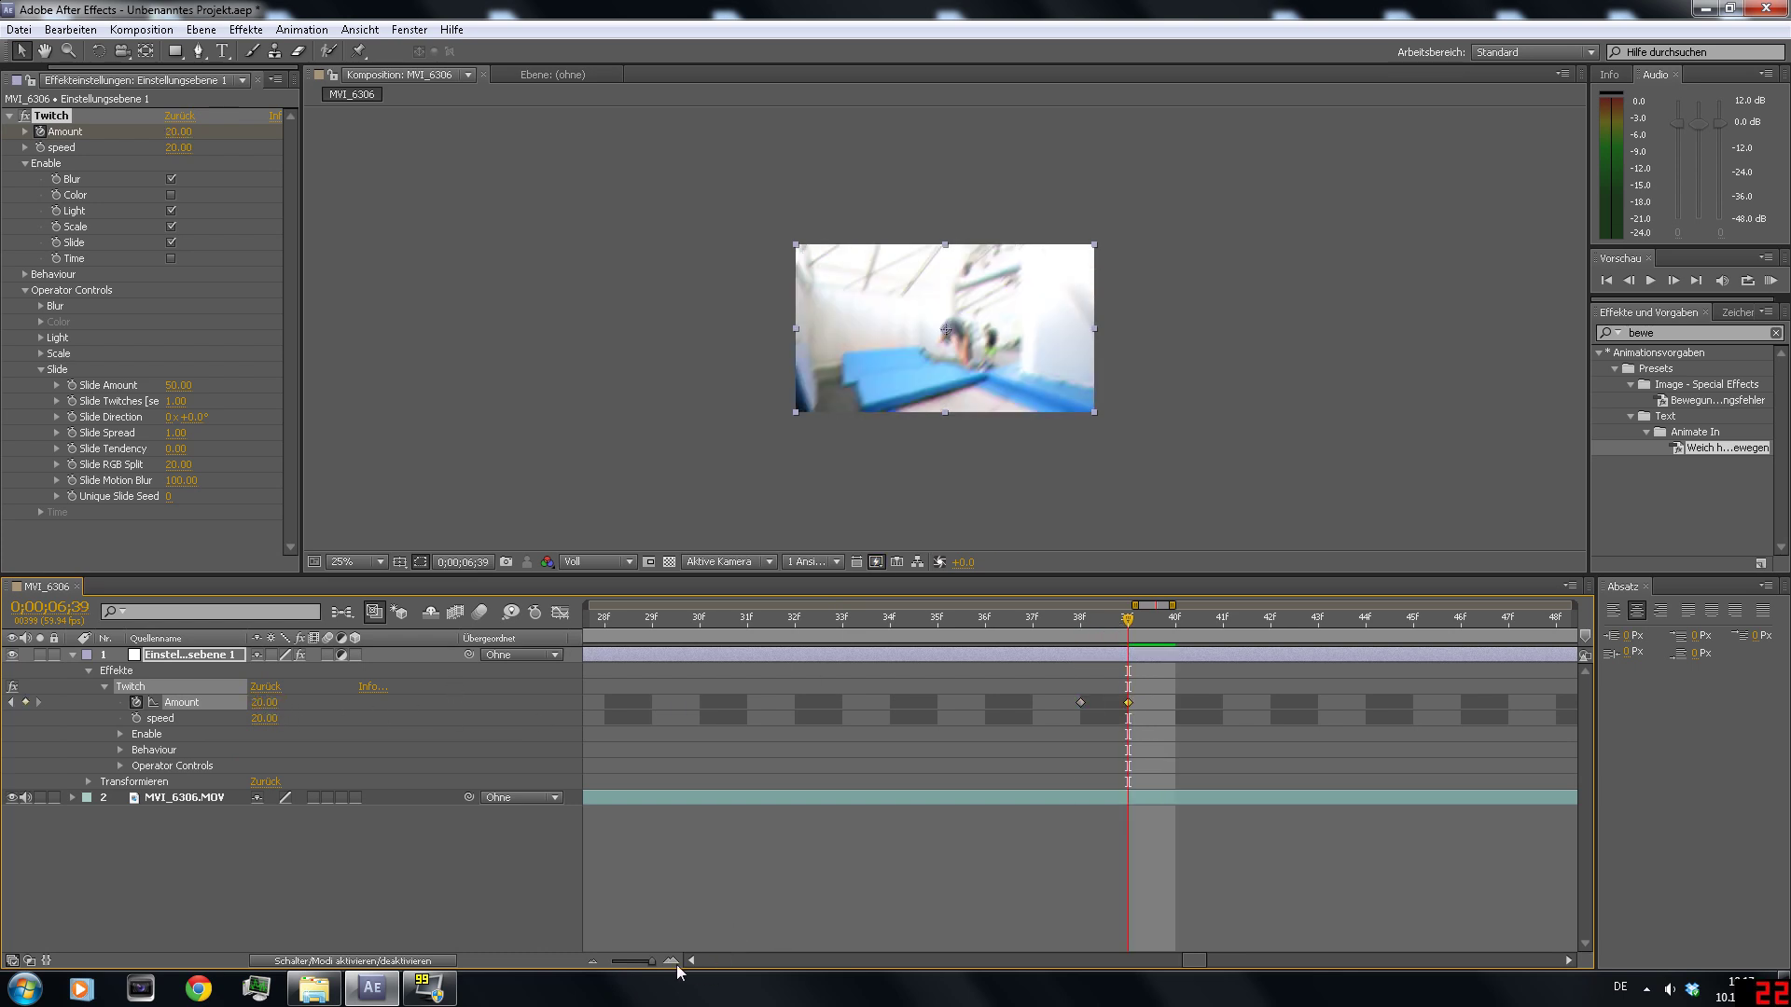
Step: Return Twitch Amount to 0 at 7;01 and zoom out to the whole clip
left_click_drag(656, 967, 643, 971)
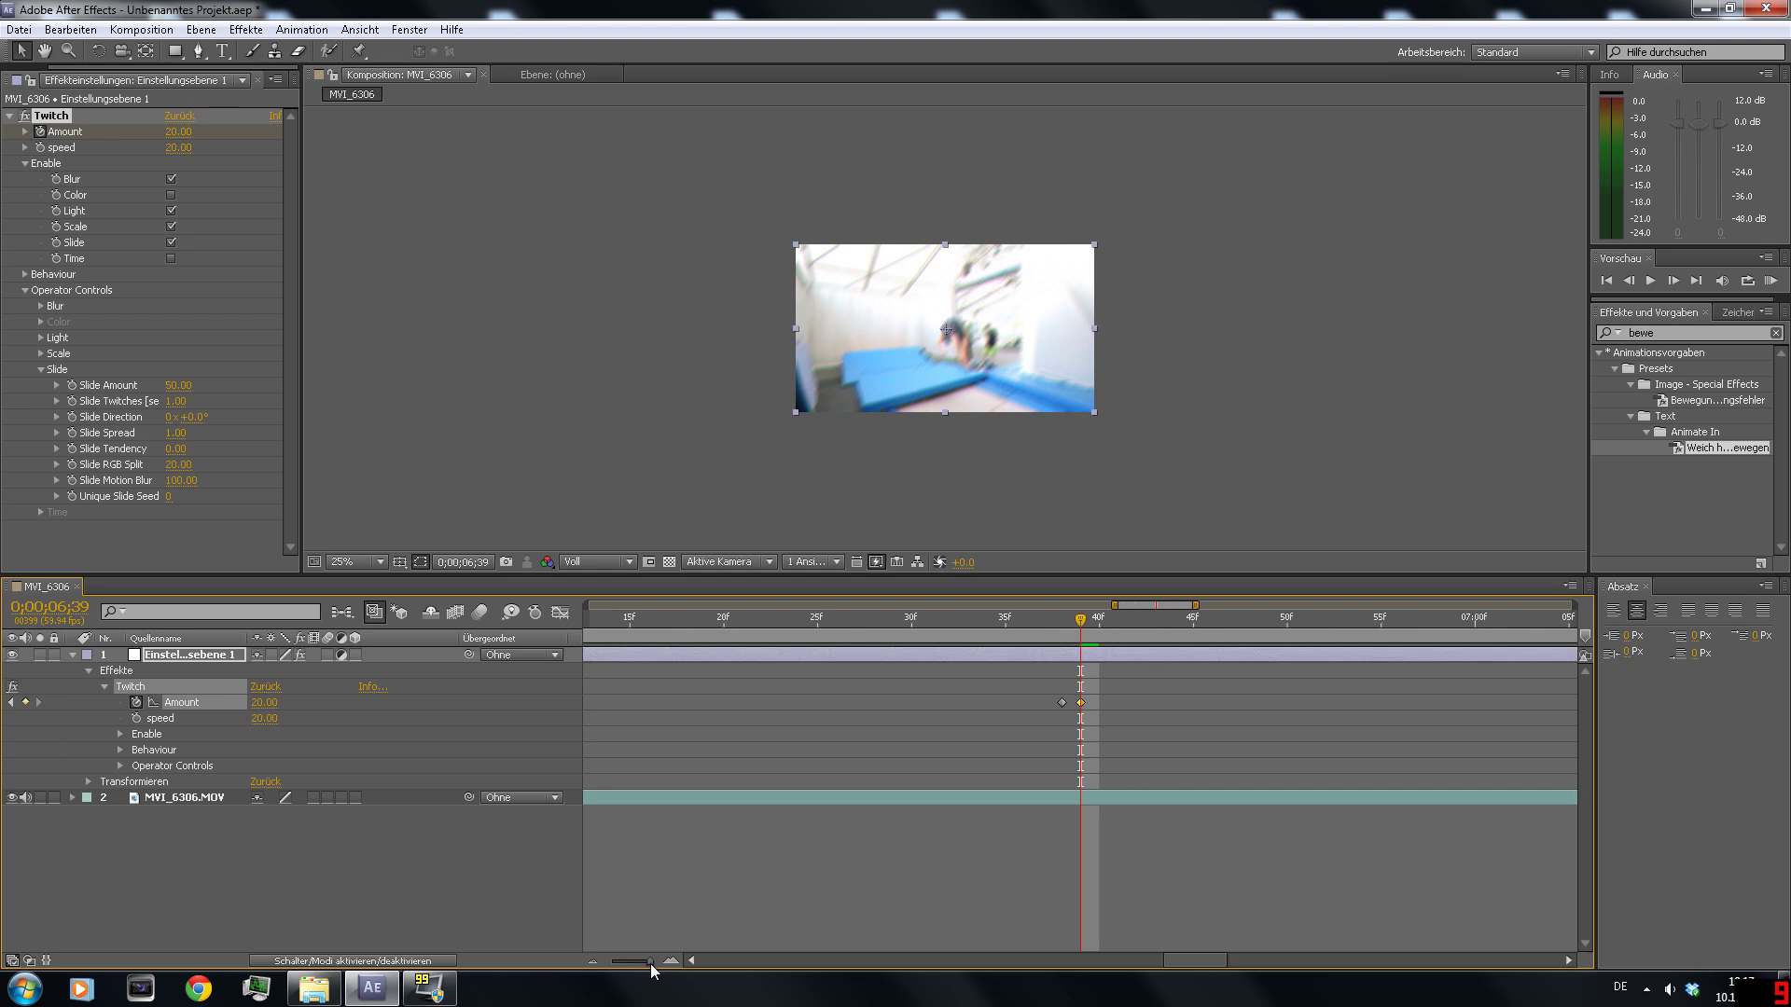
left_click_drag(1088, 630, 1500, 637)
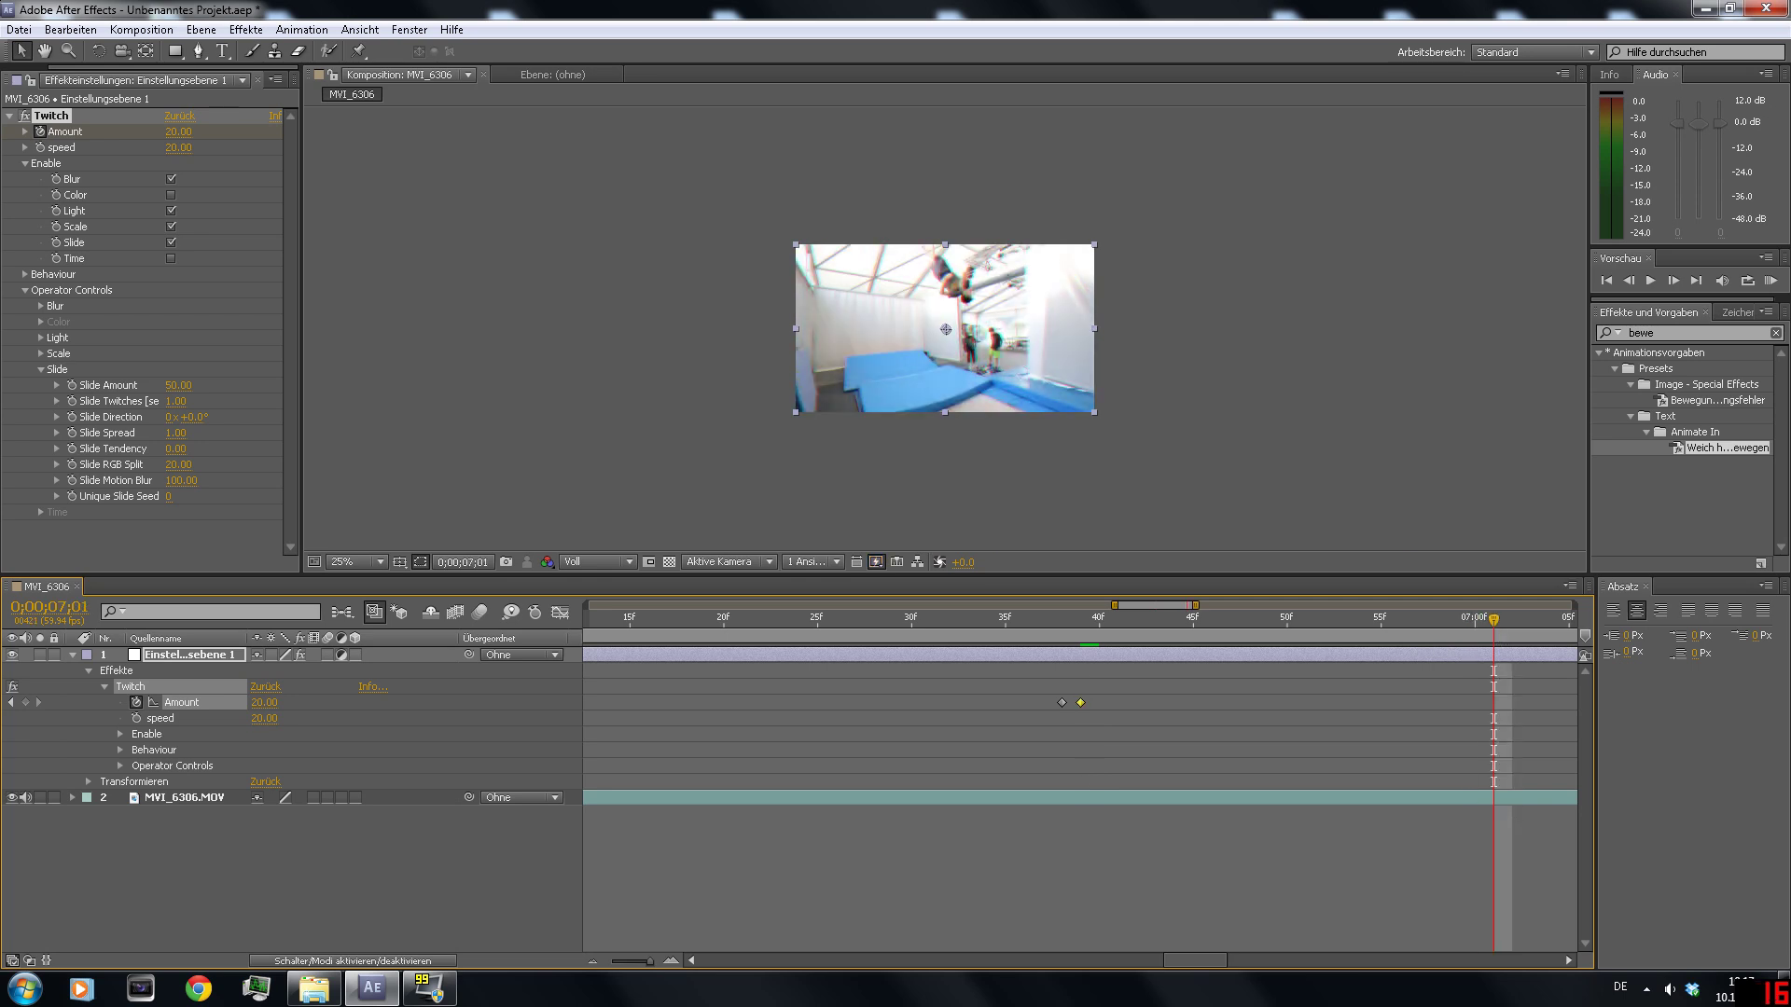
left_click(264, 703)
type("0")
key("Return")
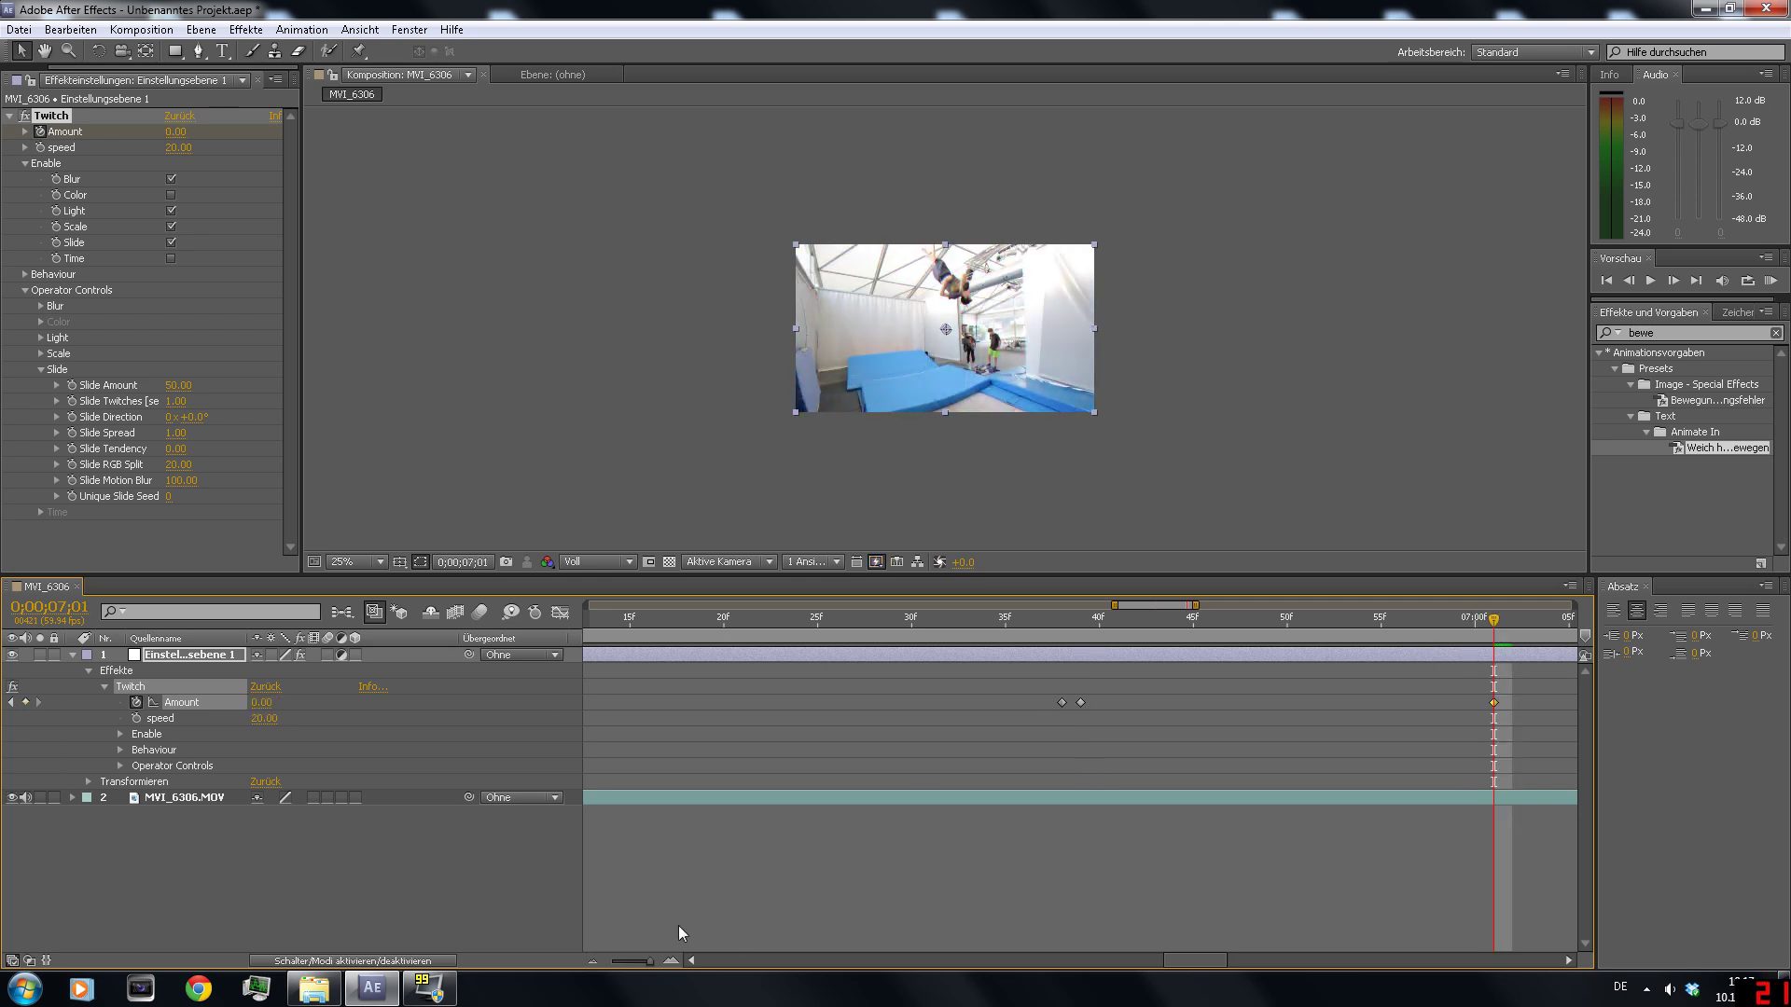
left_click_drag(646, 962, 603, 963)
left_click(595, 633)
Step: Move the work area start to about six seconds and RAM-preview the twitch
left_click(678, 638)
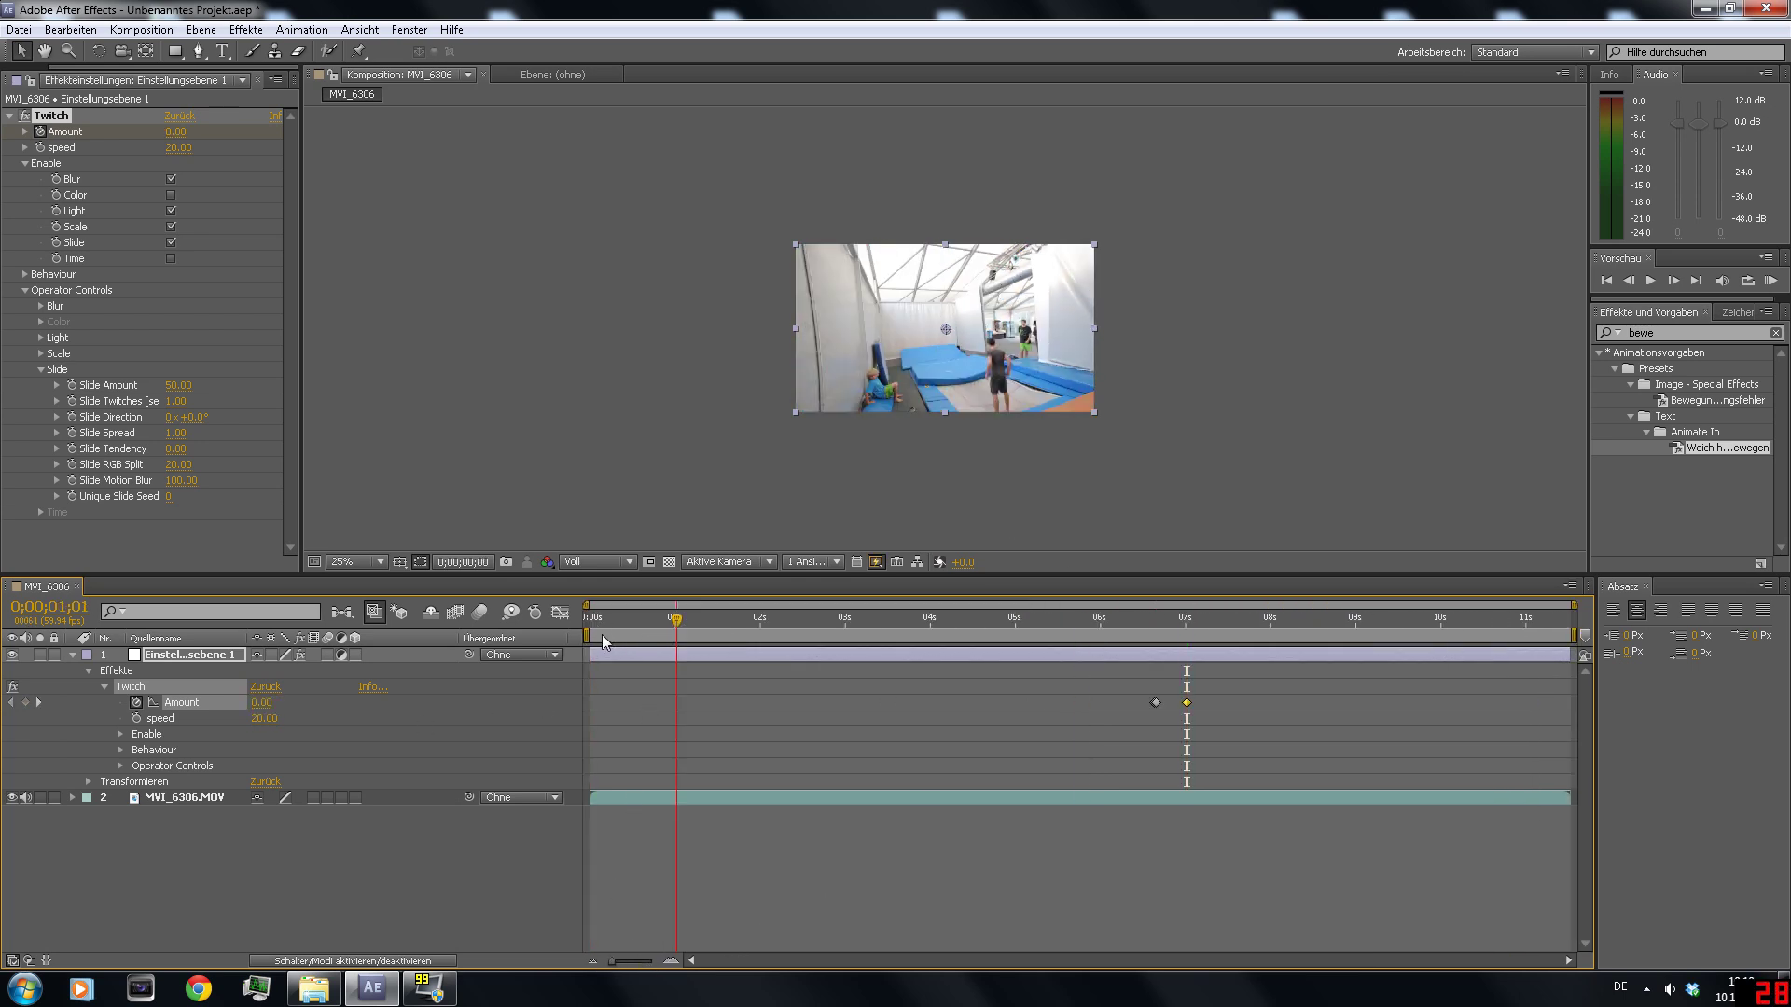
left_click_drag(591, 633, 1144, 635)
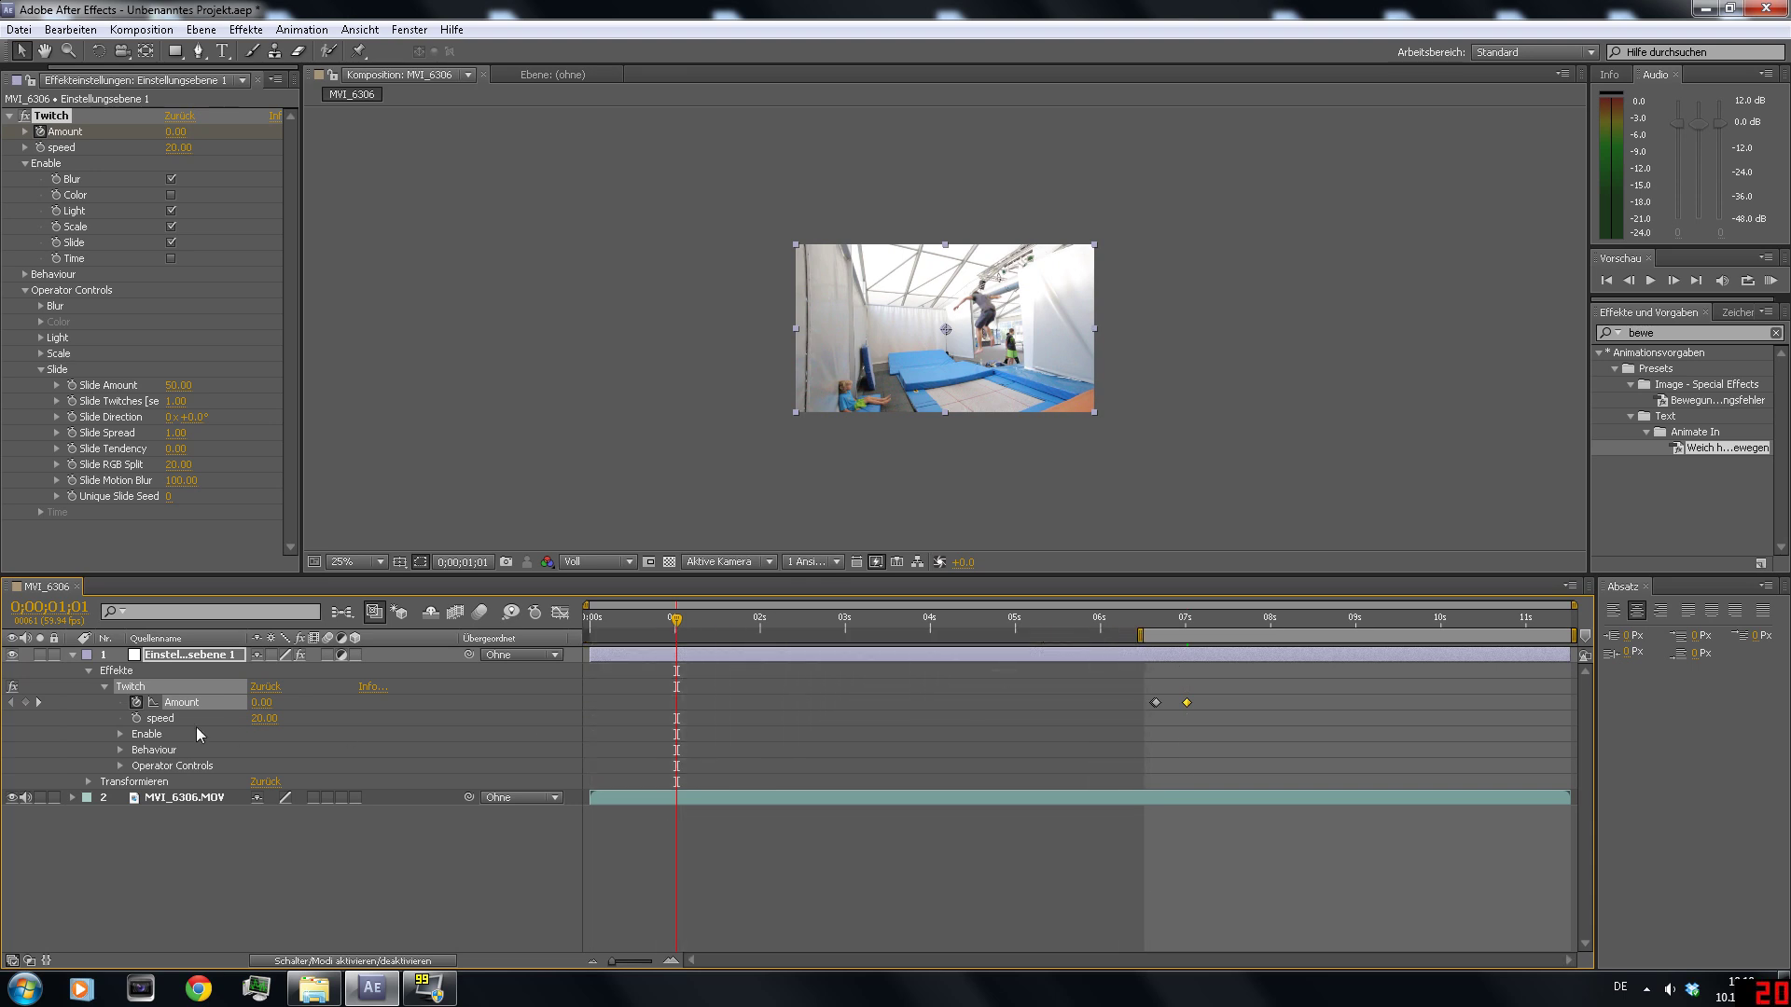
left_click(1769, 280)
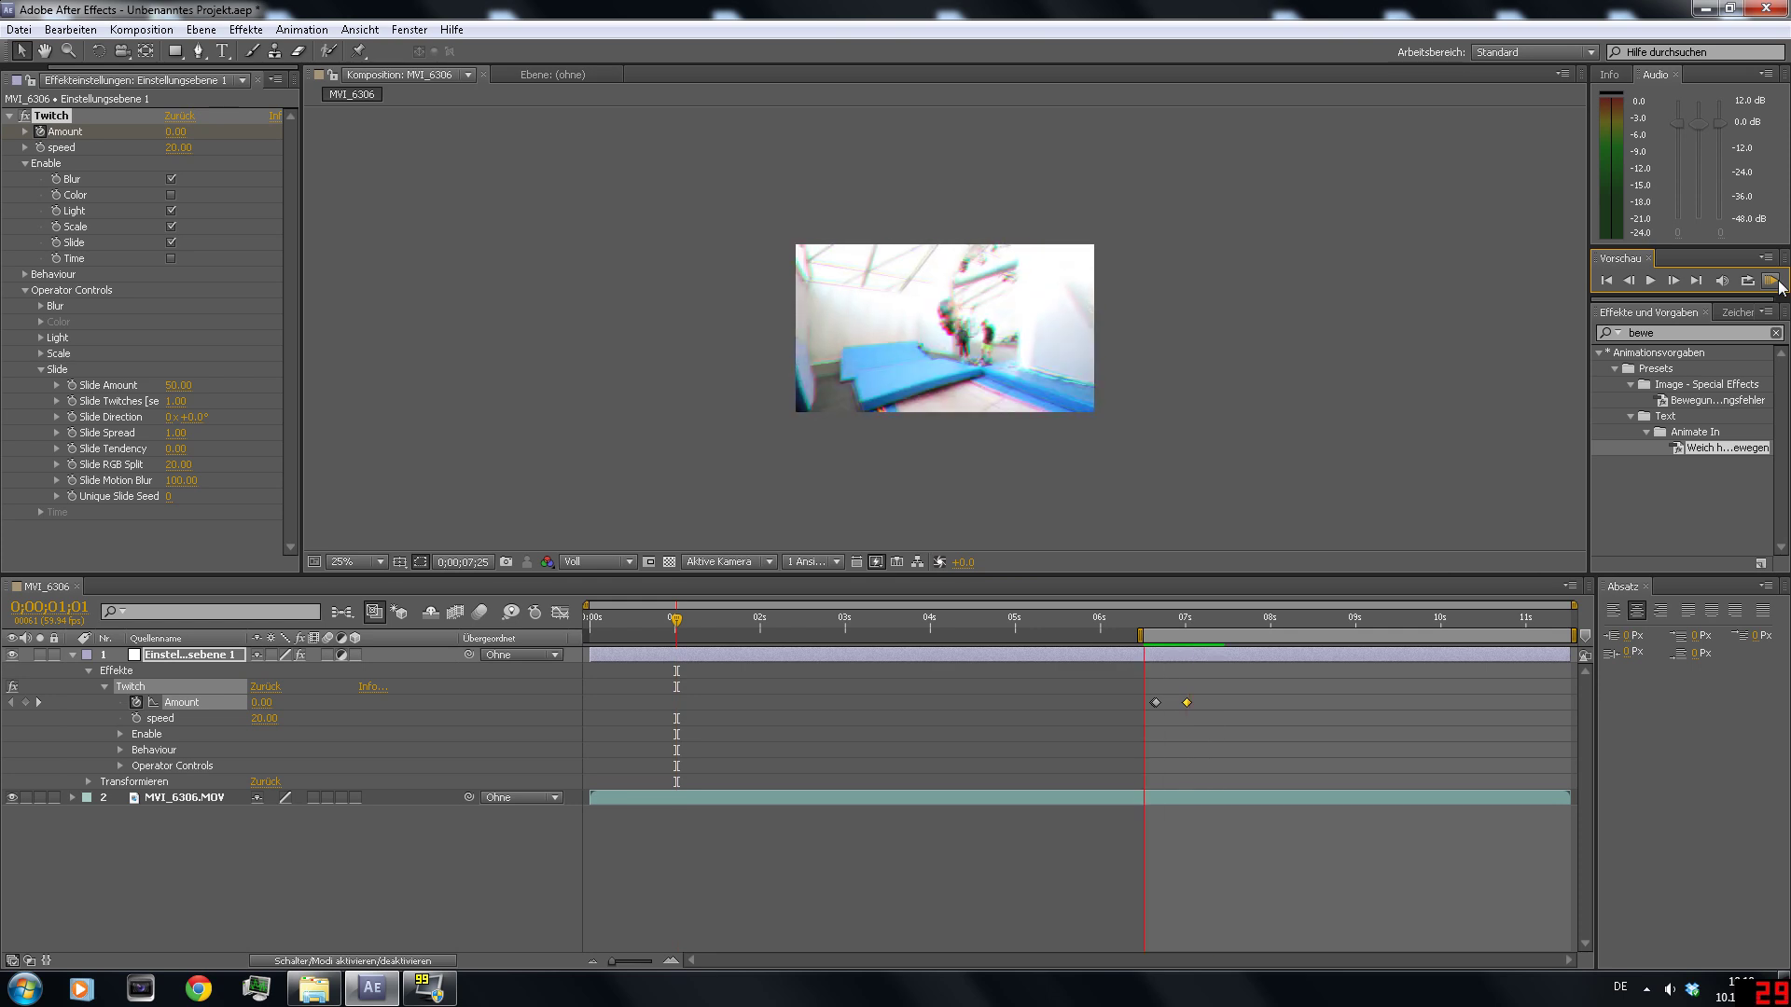
Step: Stop the preview at 06;51 and disable Twitch's Blur and Light parts
left_click(1151, 623)
left_click_drag(1150, 625, 1172, 624)
left_click_drag(613, 963, 639, 971)
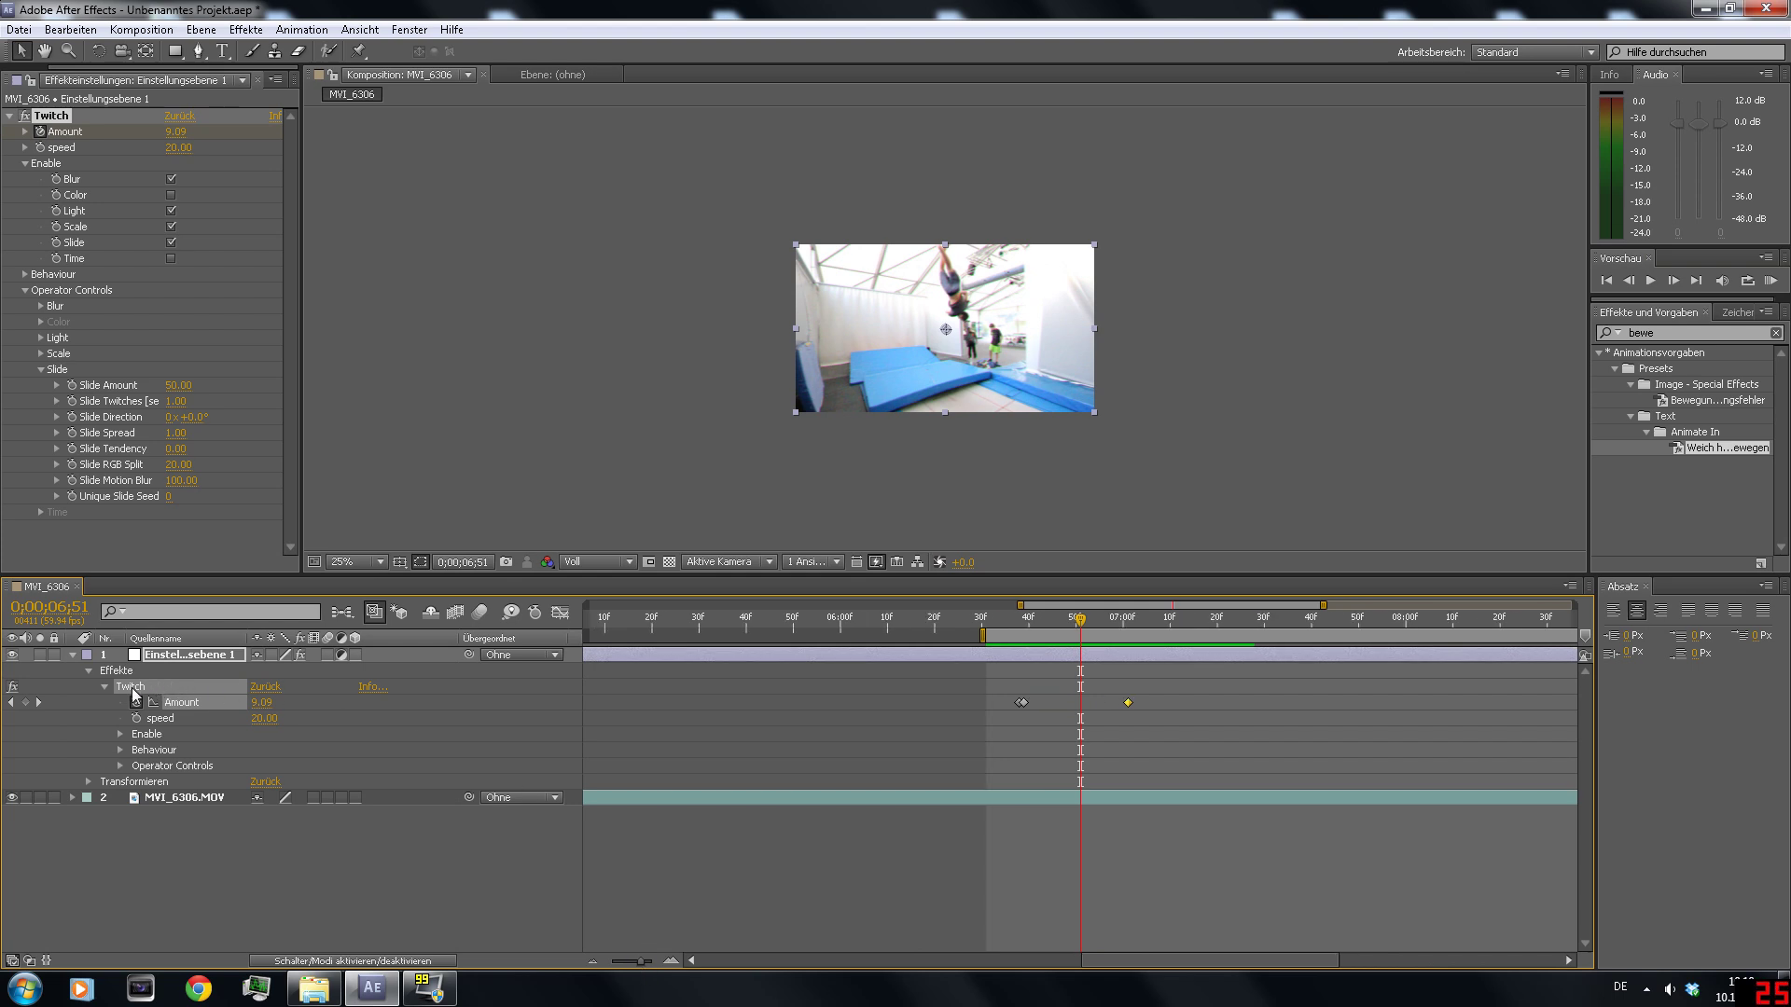
left_click(172, 178)
left_click(171, 194)
Step: Turn off Twitch's Scale part, set Slide Spread to 0, and preview the result
left_click(170, 225)
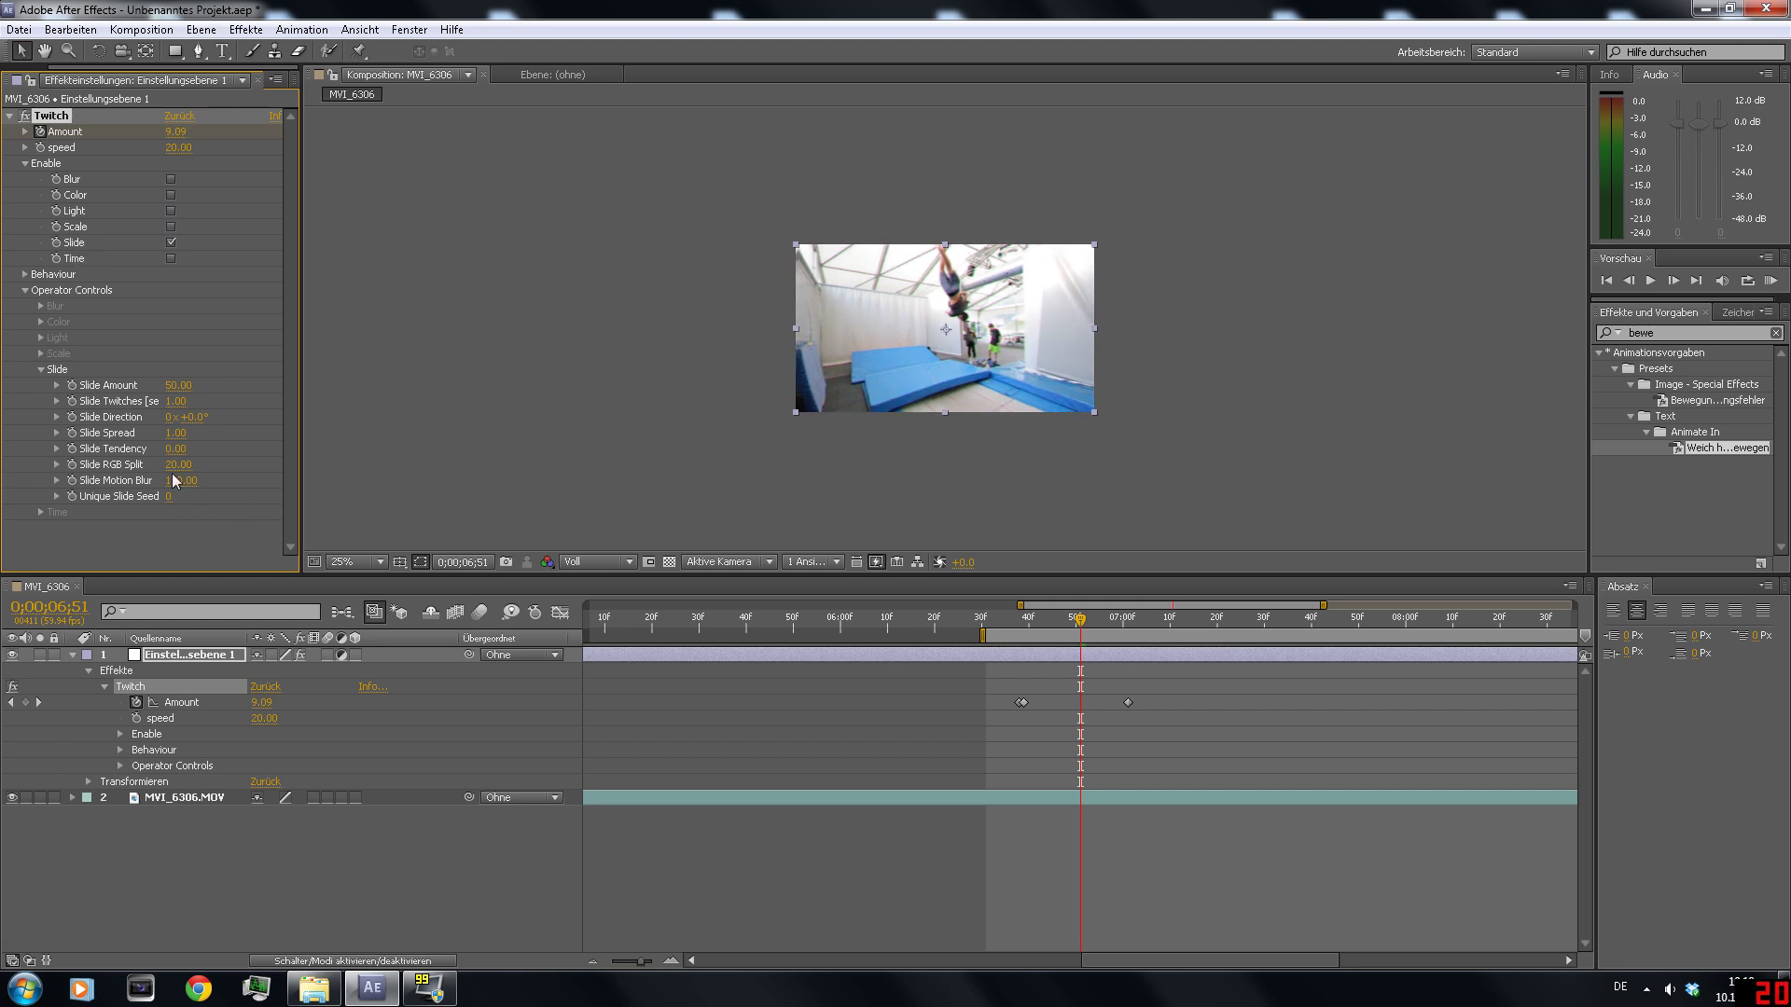
left_click(175, 433)
key("Return")
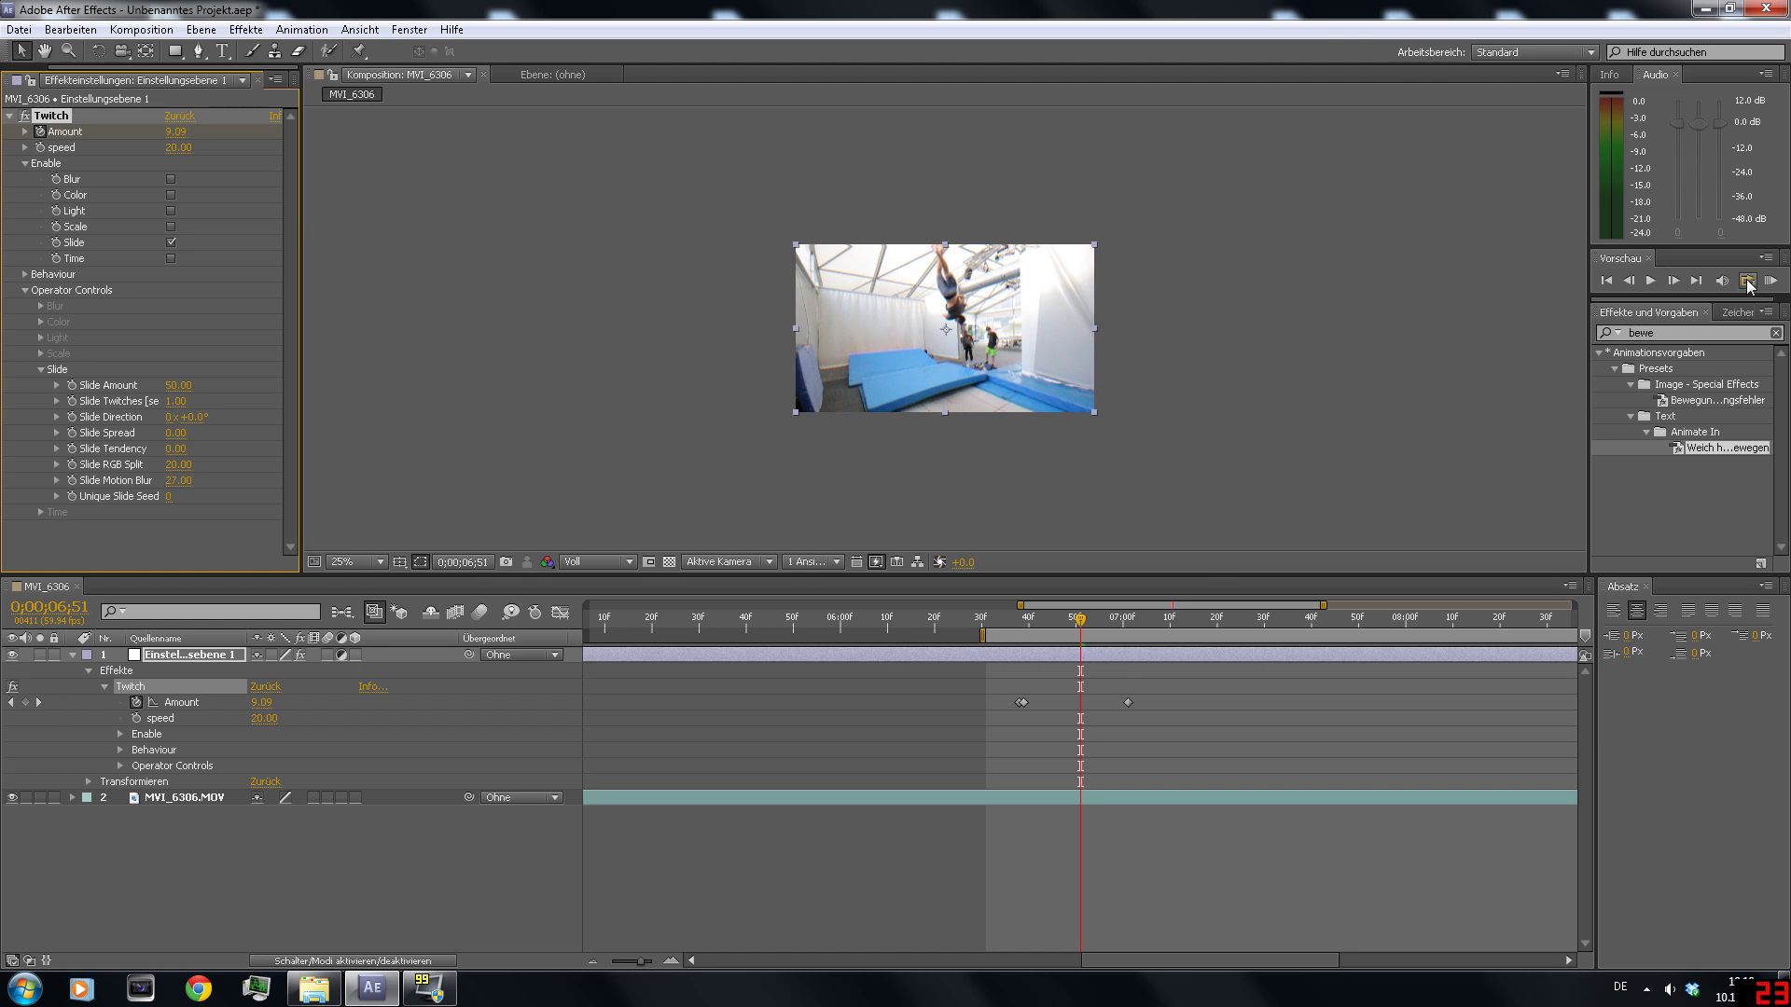
left_click(1771, 281)
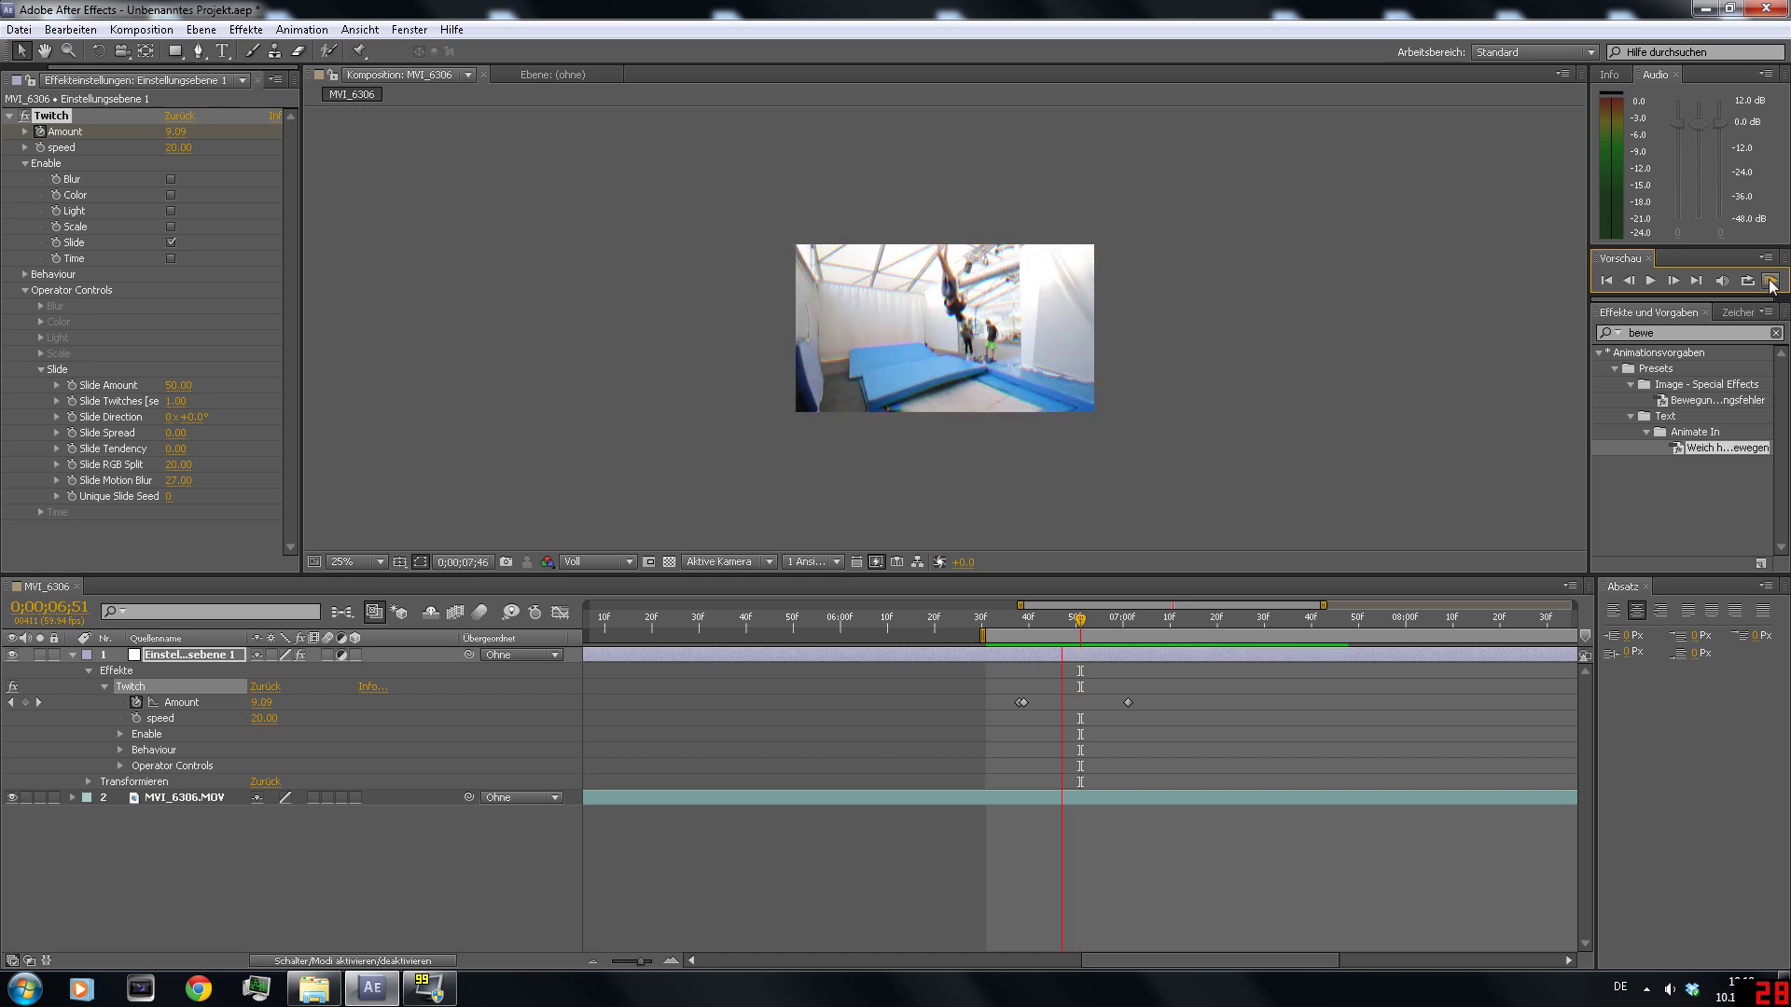
Step: Stop the preview, scrub through the twitch frames, and preview the twitch once more
key("space")
left_click_drag(1093, 612, 1036, 637)
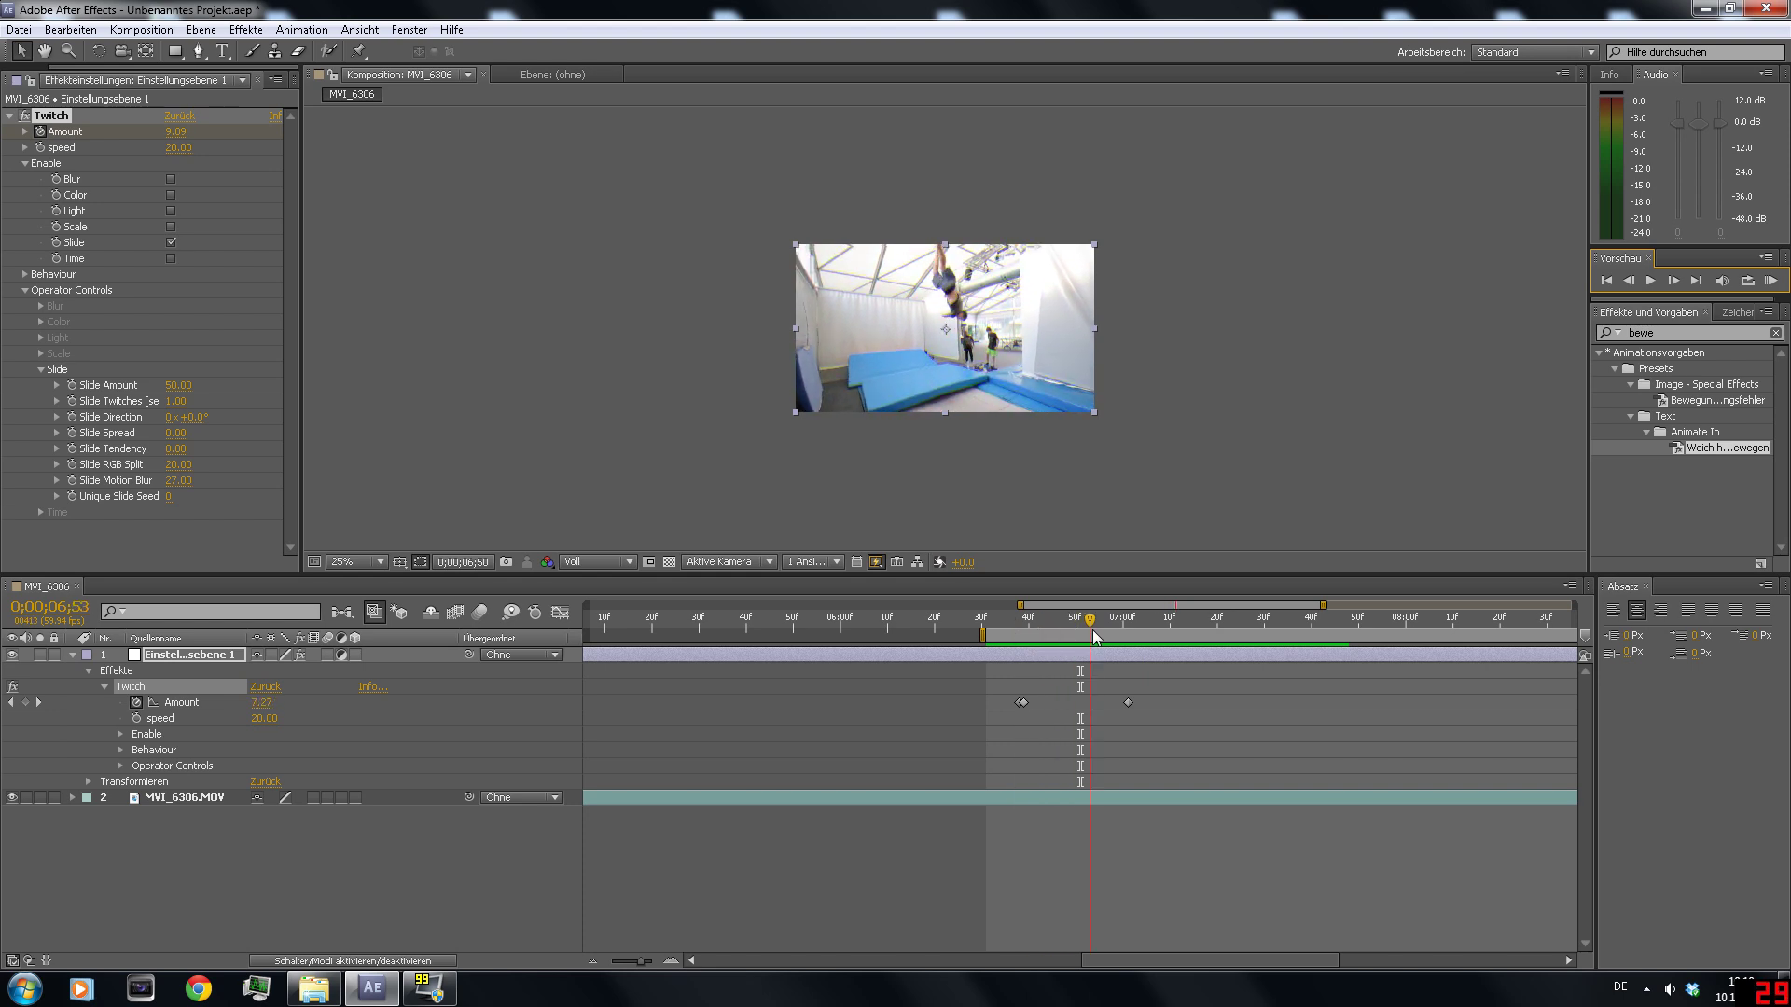
mouse_move(1037, 636)
left_mouse_down()
mouse_move(1055, 652)
mouse_move(1136, 646)
left_mouse_up()
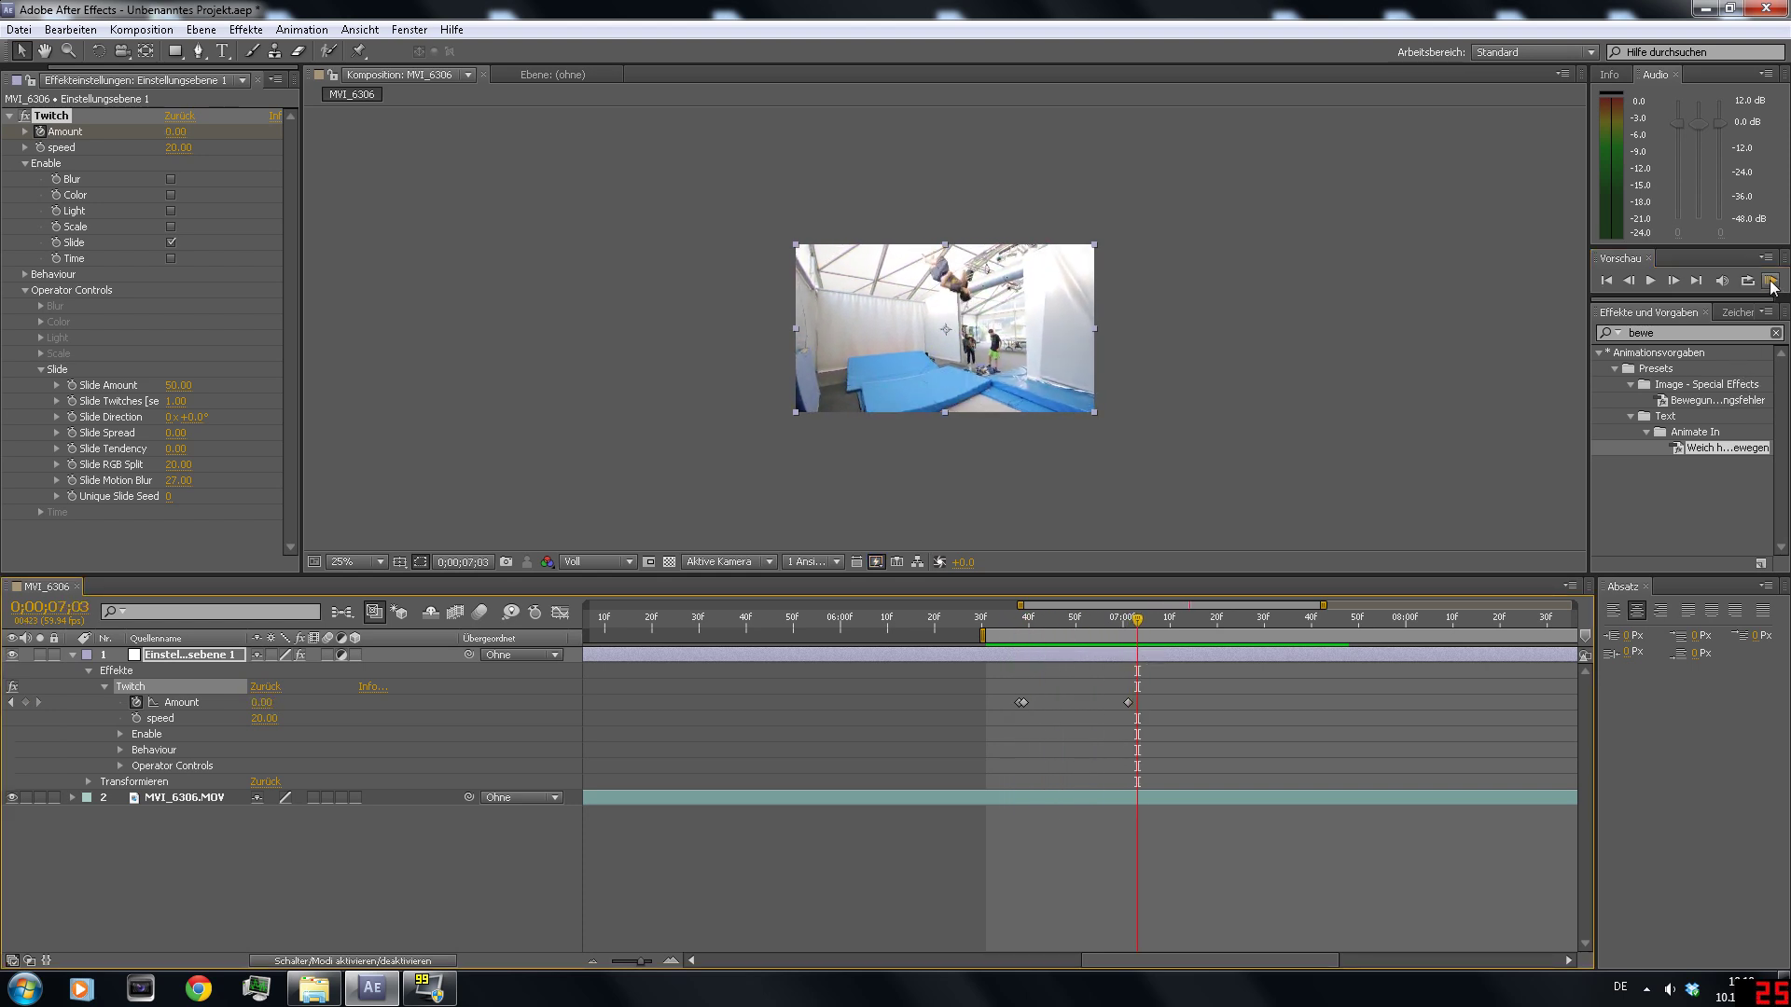
left_click(1771, 280)
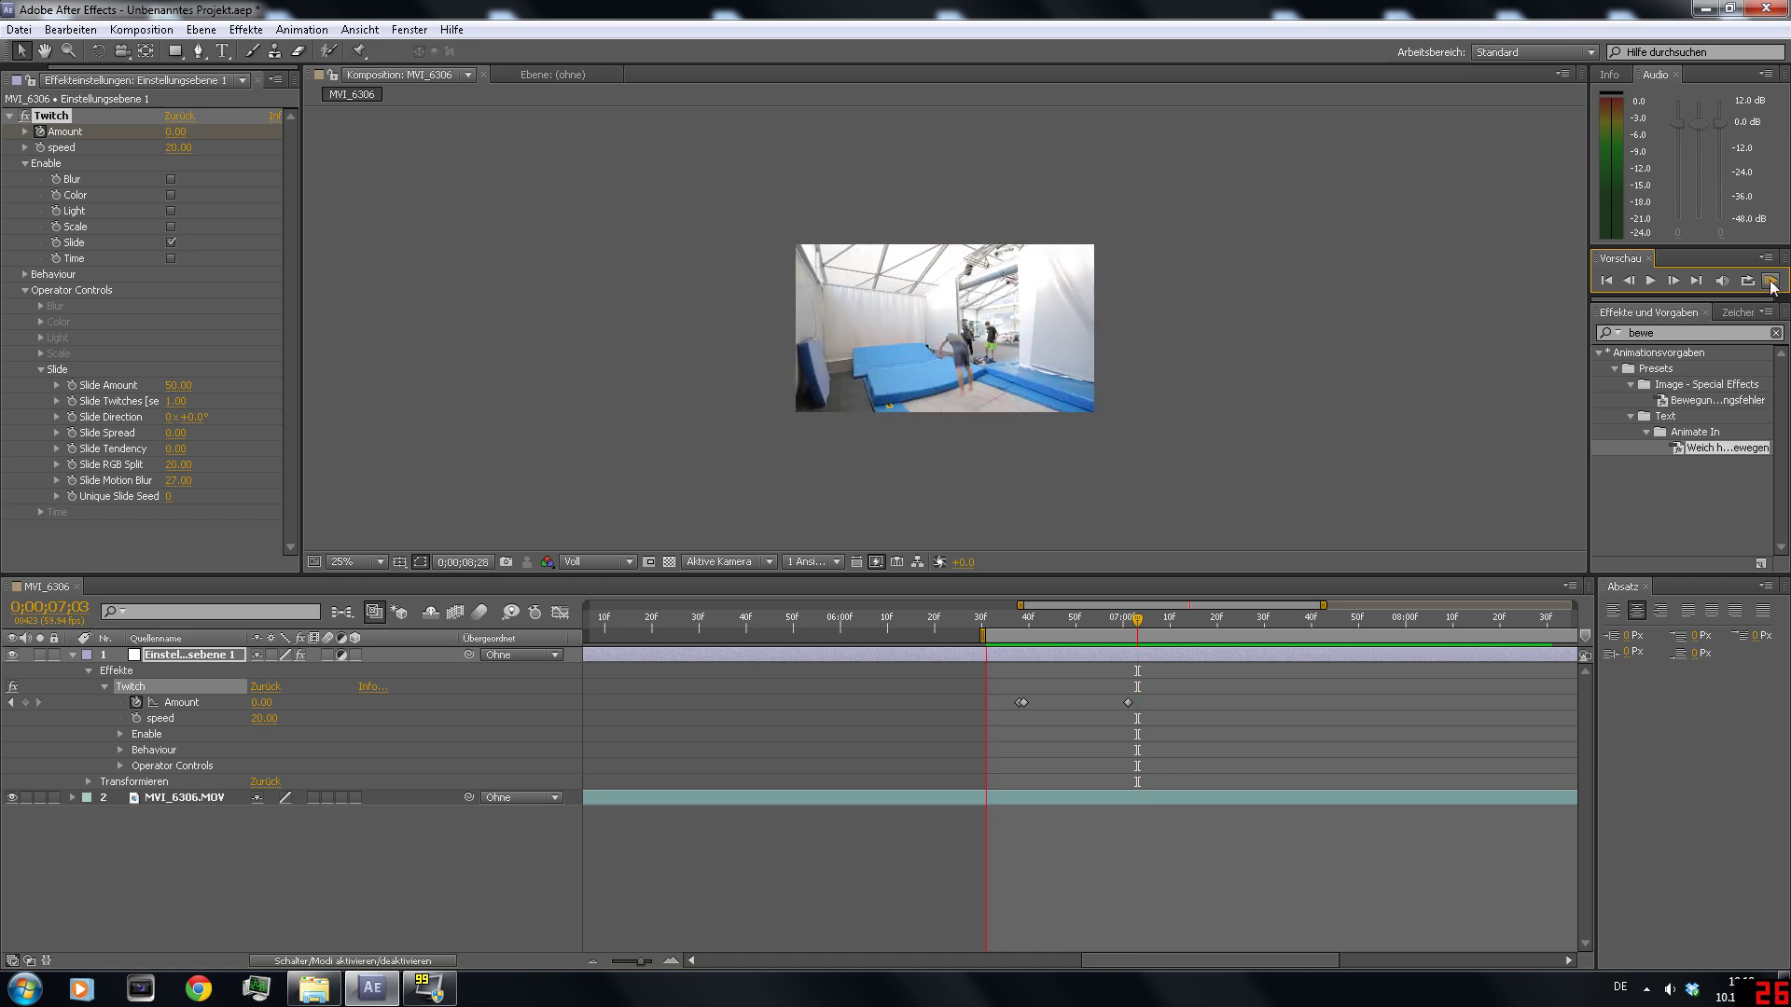
left_click(1772, 281)
left_click(1785, 990)
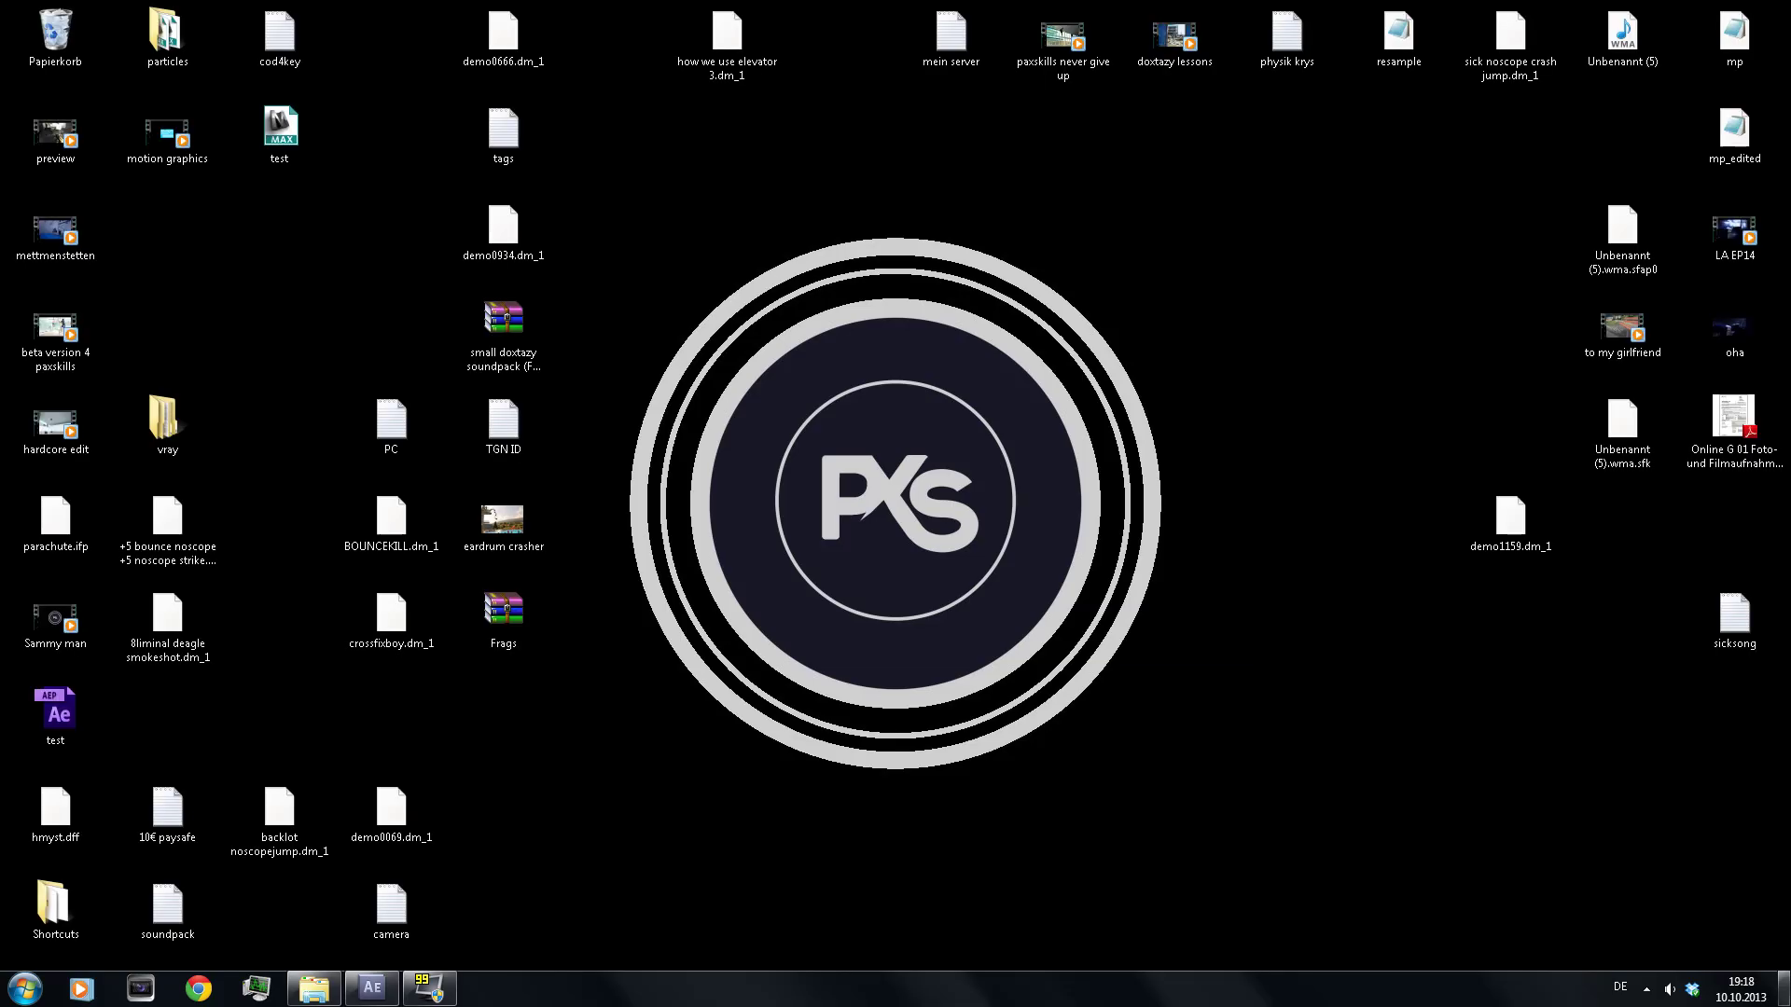